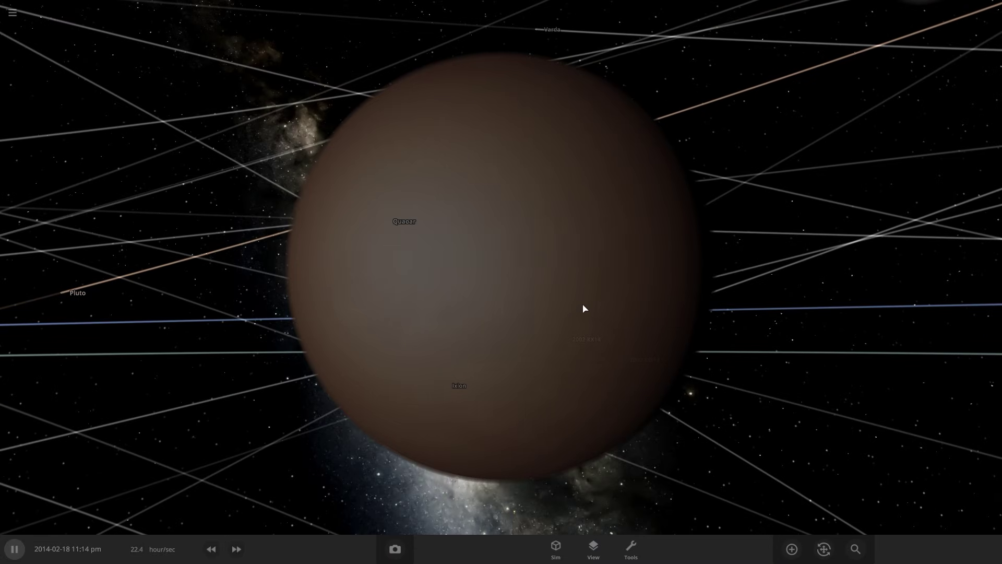
Step: Select Titan to show its properties and inspect the moon from near and far
left_click(582, 306)
left_click_drag(582, 306, 708, 388)
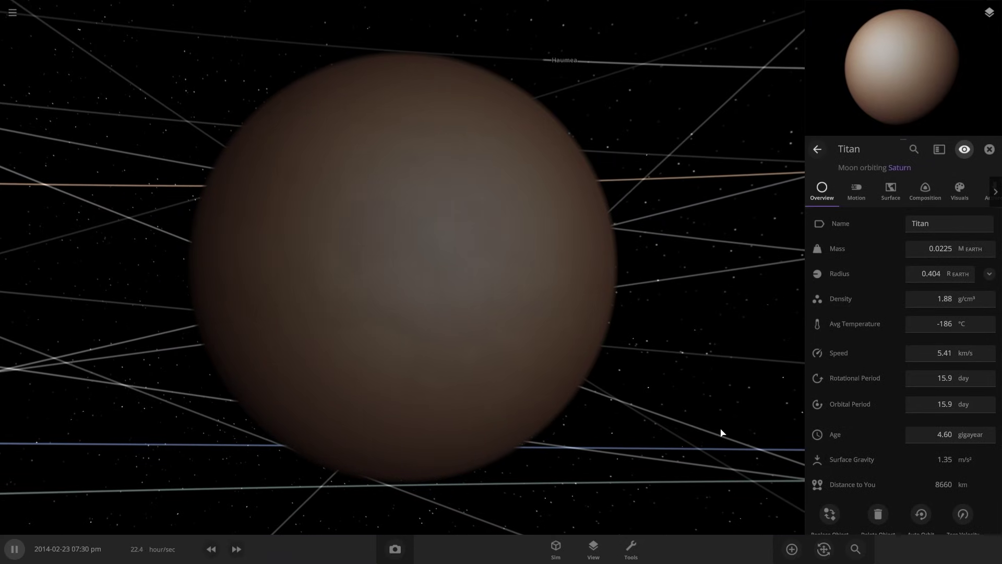
scroll(524, 370, "down", 3)
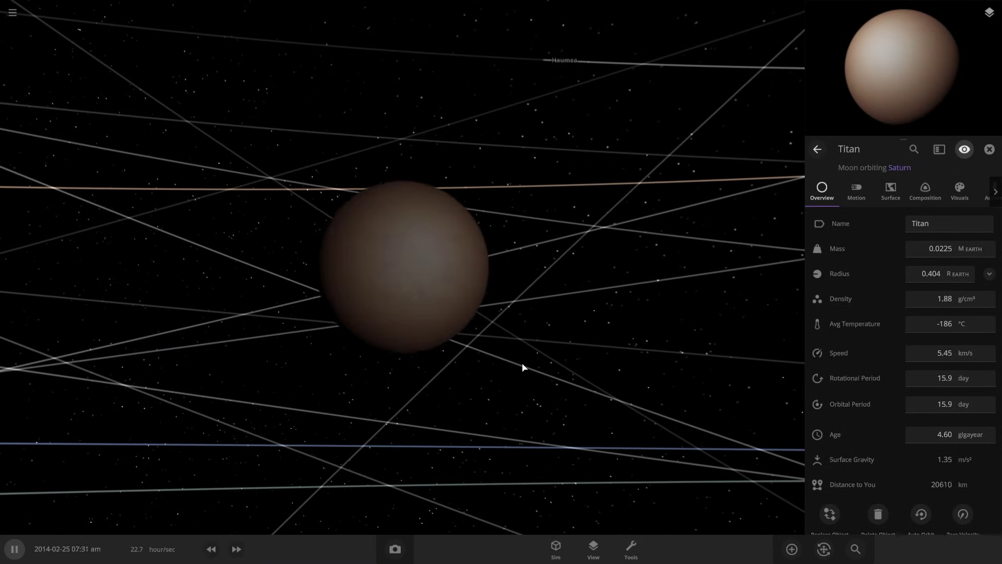
scroll(523, 367, "up", 3)
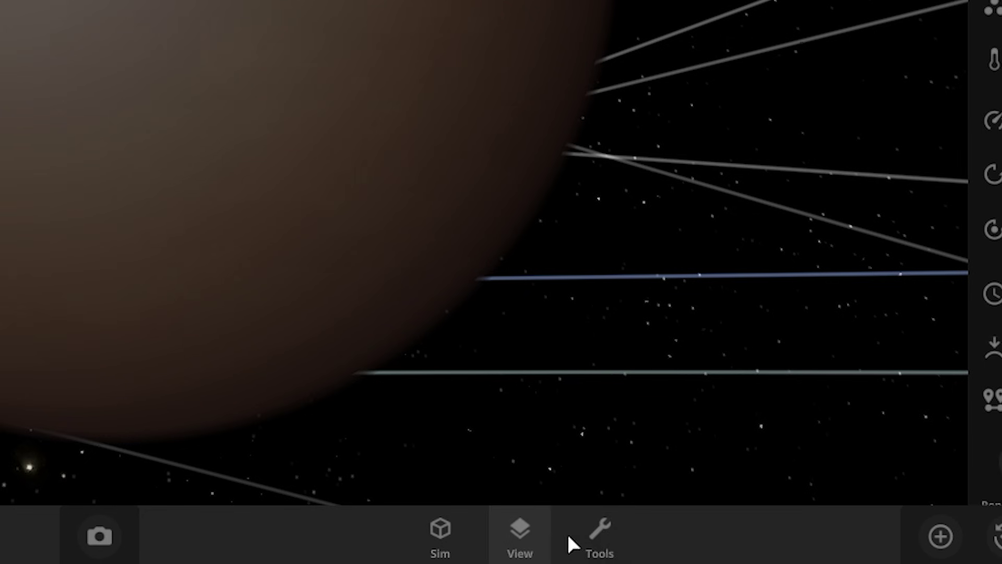
Step: Bombard Titan with iron particles at 10.0 km/s using the Material tool
left_click(631, 547)
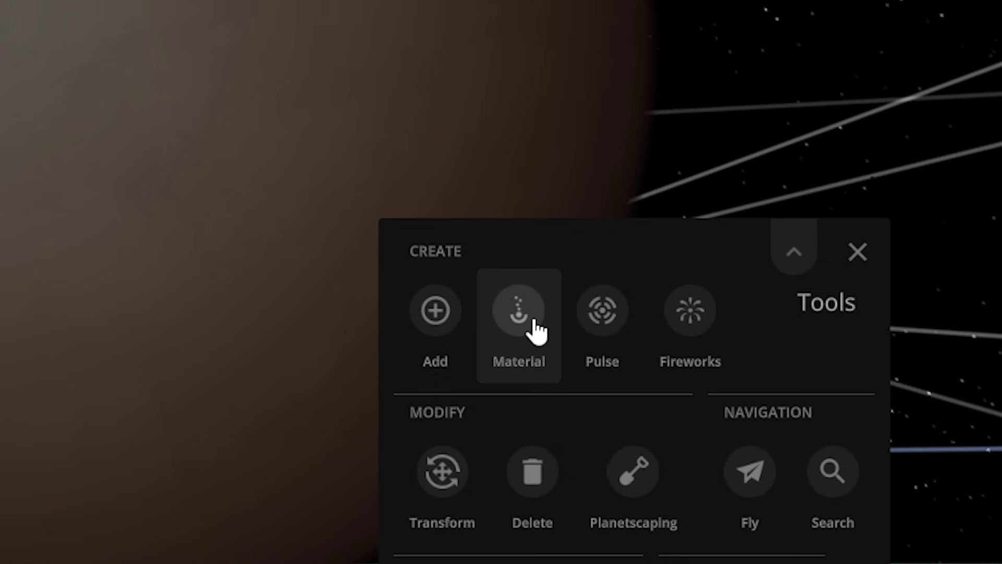
left_click(590, 380)
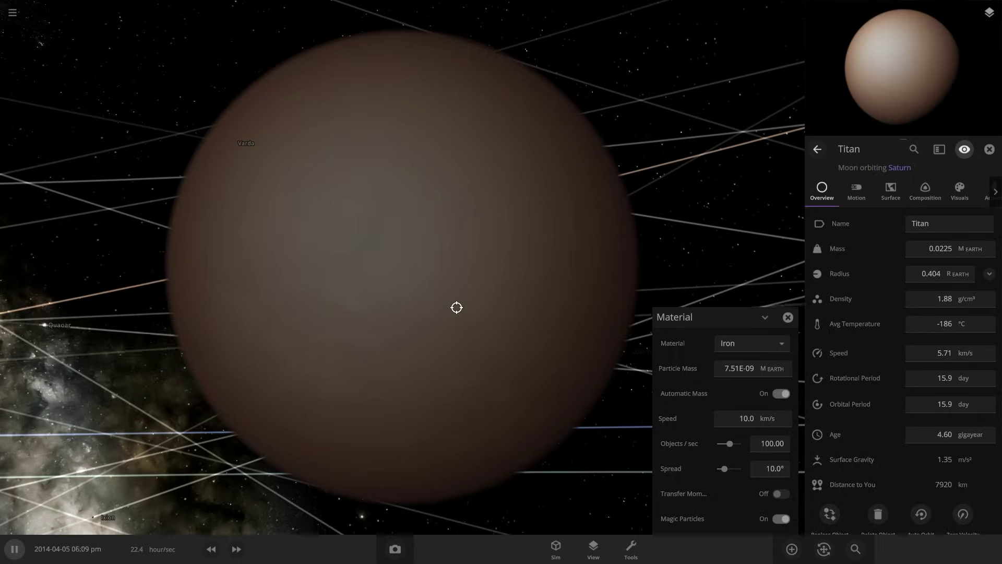
scroll(461, 305, "up", 4)
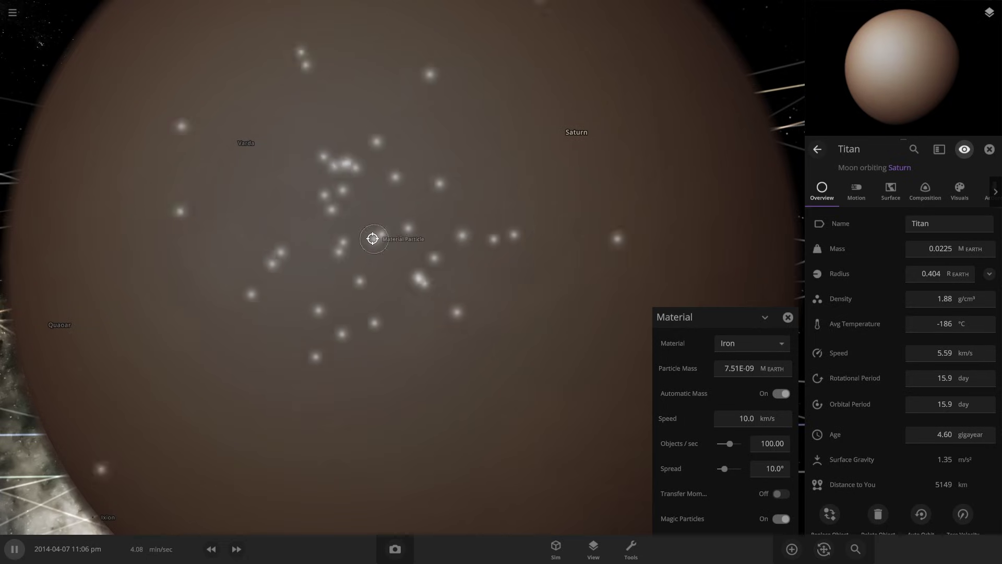
mouse_move(373, 239)
left_mouse_down()
mouse_move(490, 347)
mouse_move(496, 136)
mouse_move(338, 295)
mouse_move(539, 284)
left_mouse_up()
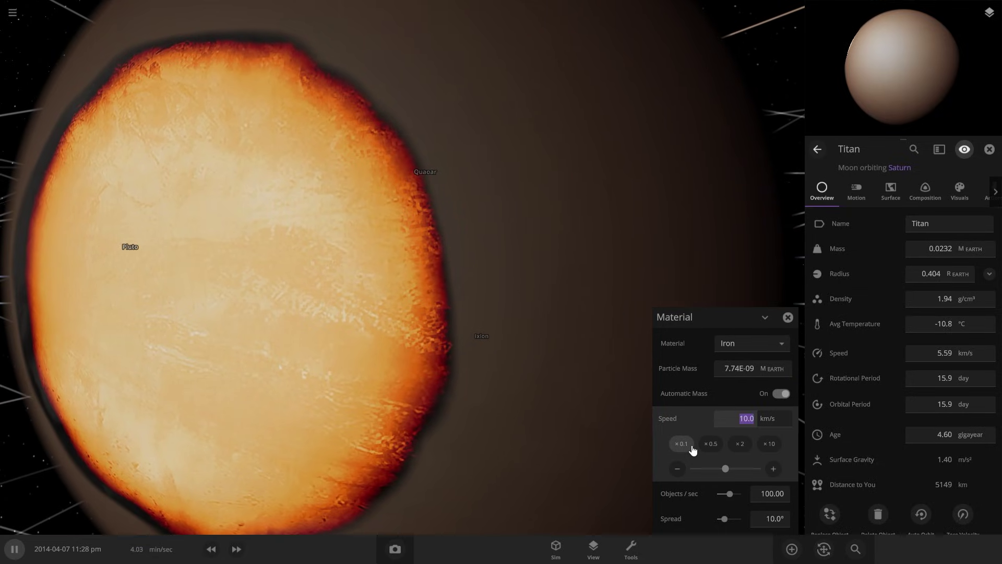
Step: Spray slower, heavier iron onto Titan with speed 1.00 km/s and particle mass 0.000774 Earth masses
left_click_drag(556, 261, 555, 260)
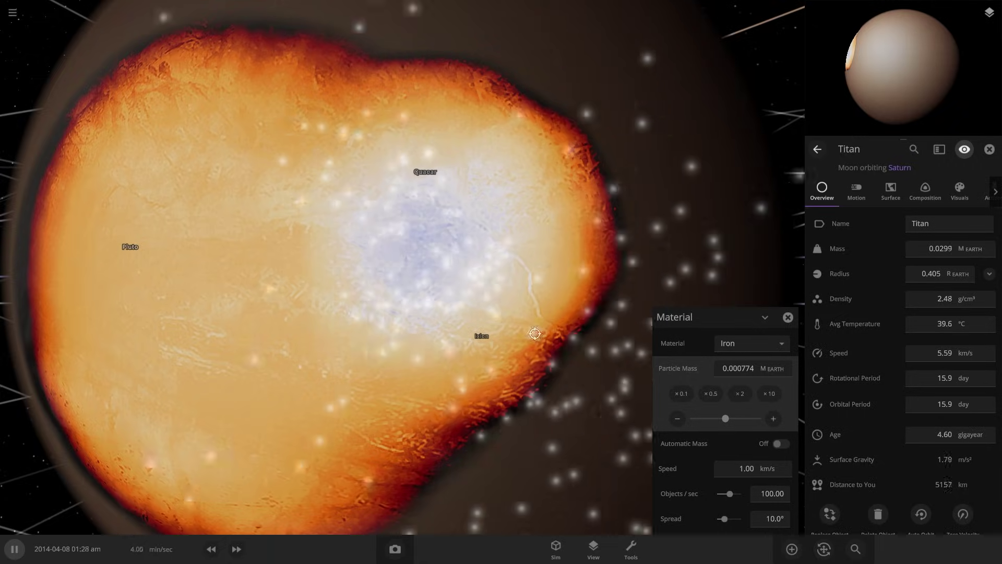
left_click_drag(473, 307, 444, 263)
scroll(469, 264, "down", 8)
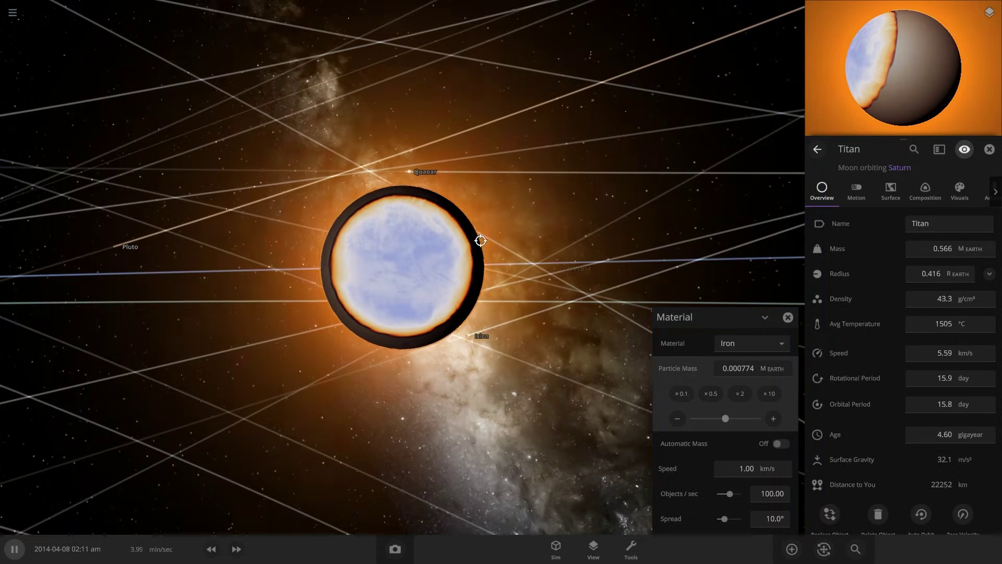
Step: Double the iron particle mass to 1.55E-05 Earth masses, spray more iron onto Titan and close the Material tool
scroll(481, 240, "up", 2)
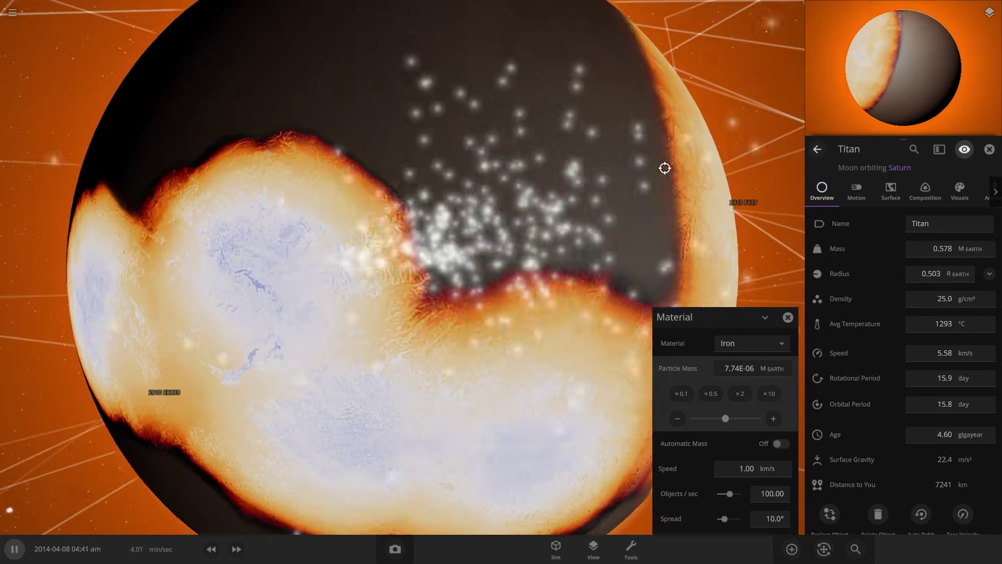
left_click(739, 393)
mouse_move(469, 230)
left_mouse_down()
mouse_move(459, 233)
mouse_move(561, 287)
left_mouse_up()
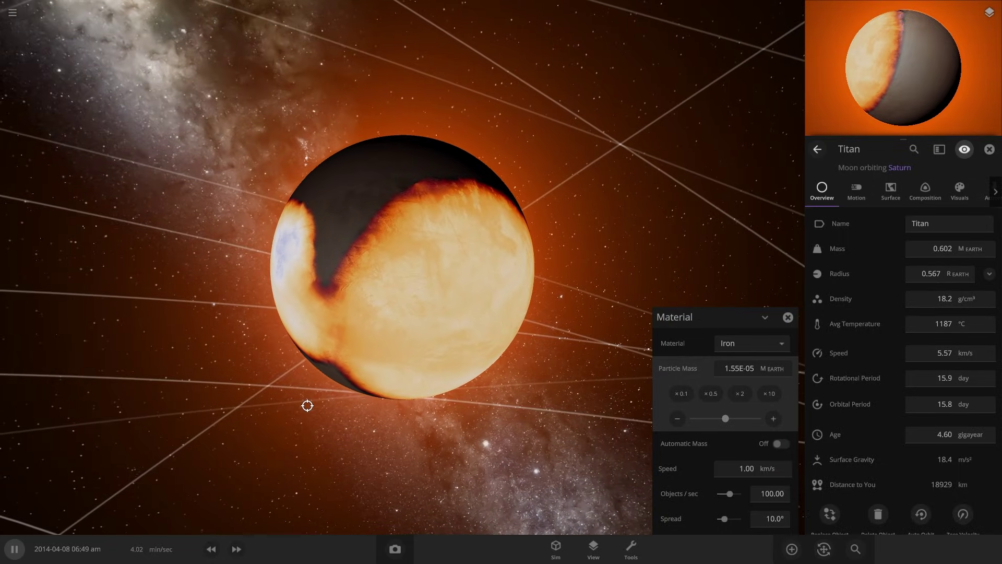
scroll(570, 361, "down", 3)
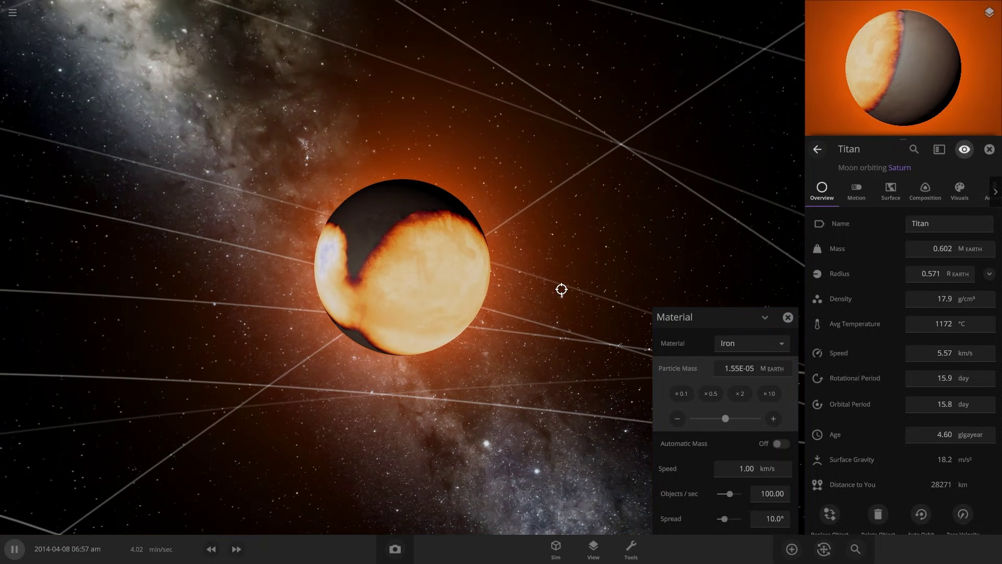
left_click(789, 318)
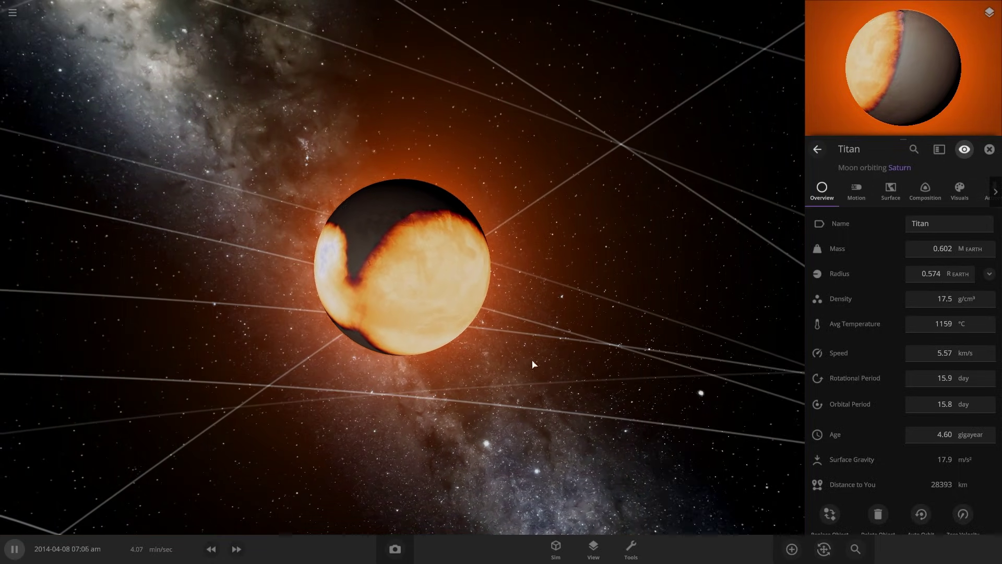
Step: Cool Titan's molten surface using the Laser tool with the Magic Cold Laser preset
scroll(420, 309, "down", 15)
left_click_drag(469, 235, 485, 252)
scroll(452, 258, "up", 10)
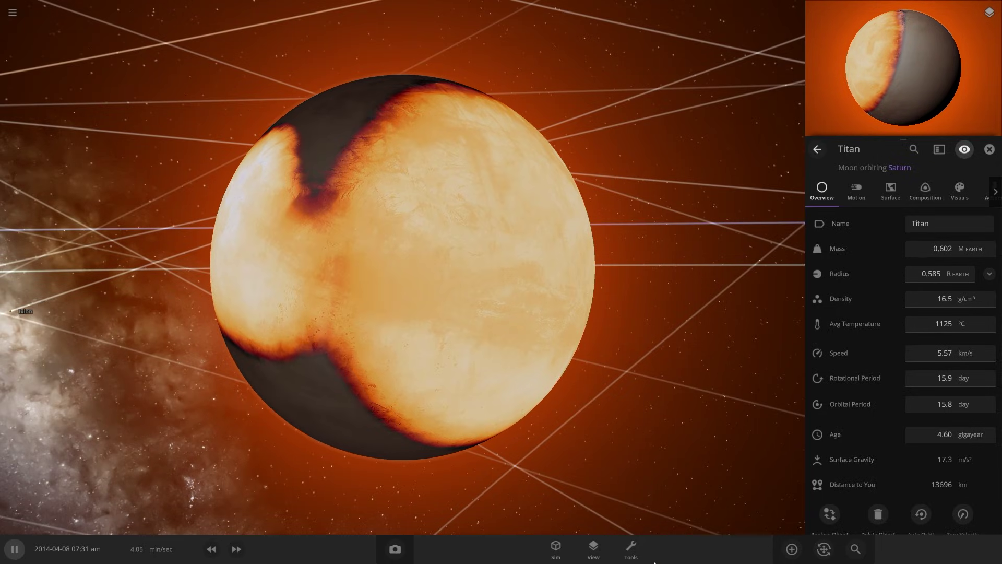
left_click(637, 557)
left_click(553, 506)
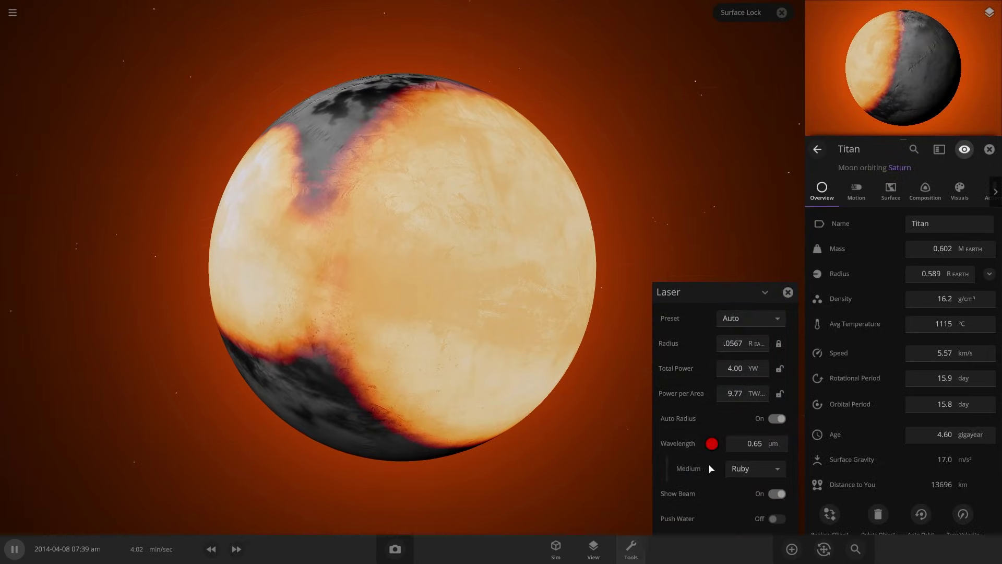
left_click(742, 329)
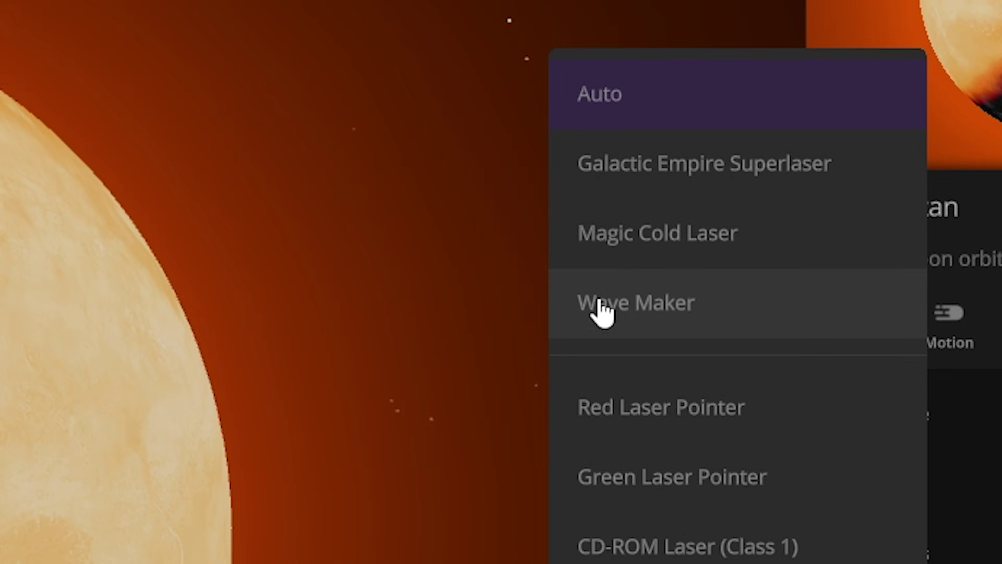
left_click(752, 158)
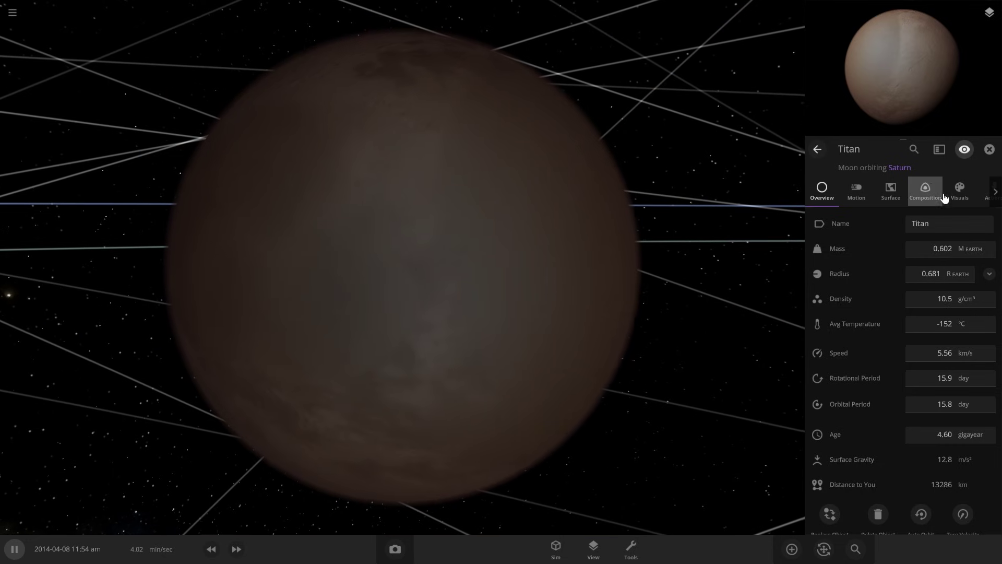
Step: Hide Titan's atmosphere layer to inspect the bare surface, and show the layer again
left_click(958, 191)
left_click(823, 287)
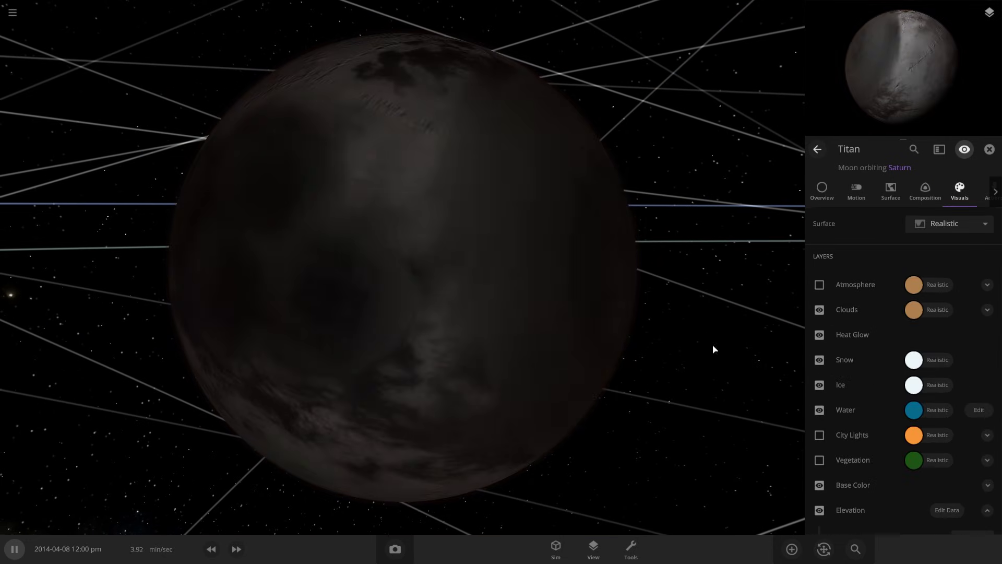
left_click_drag(671, 370, 566, 335)
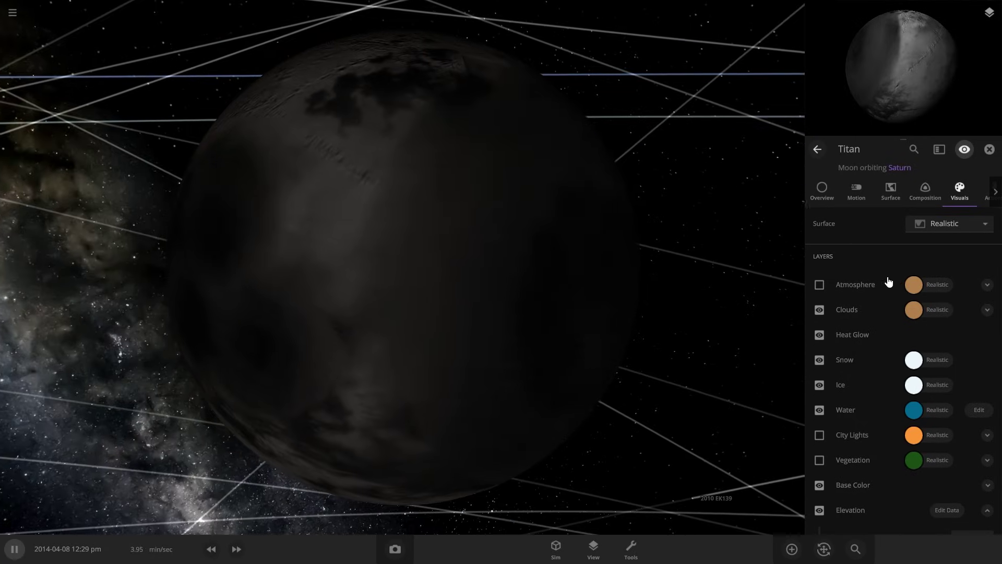
left_click(821, 283)
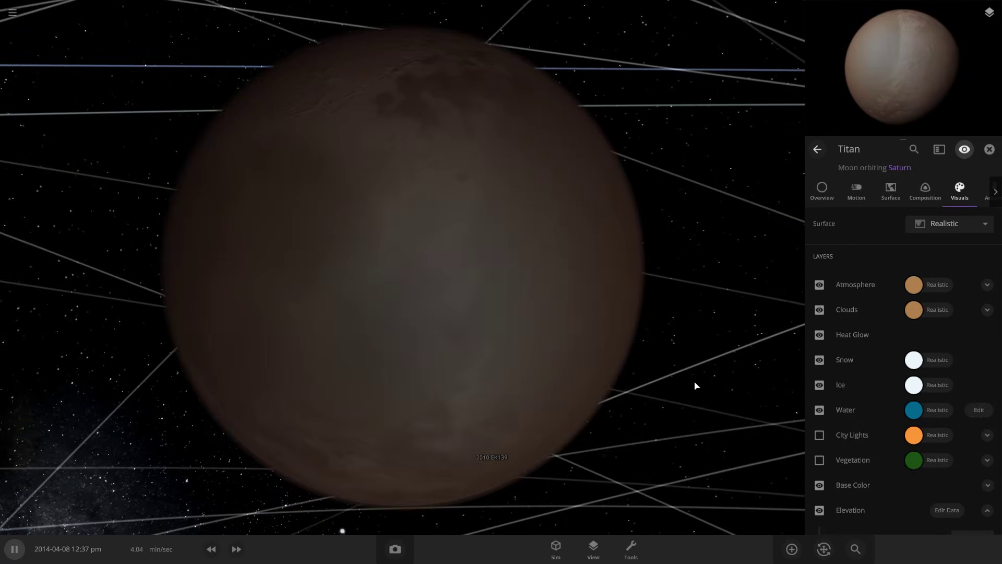
Step: Set Titan's infrared emissivity to 1.00 and its number of atmosphere layers to 1000 in the surface properties
left_click(905, 201)
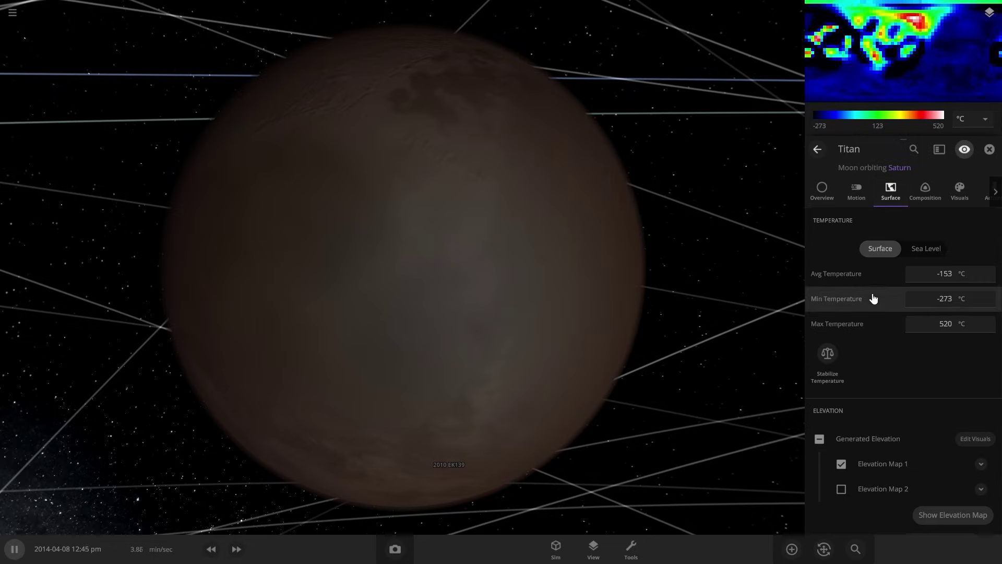
scroll(873, 298, "down", 7)
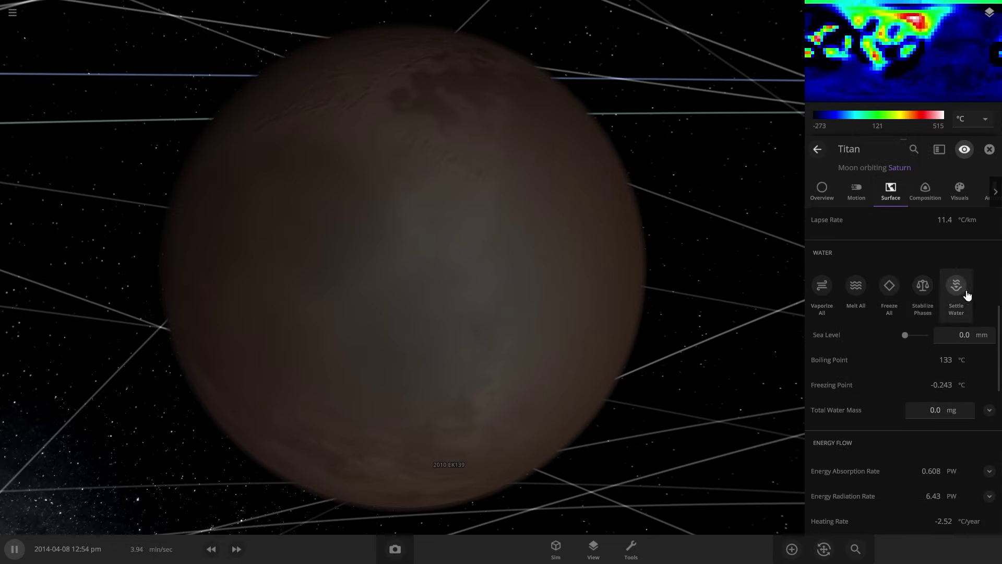
scroll(874, 220, "down", 3)
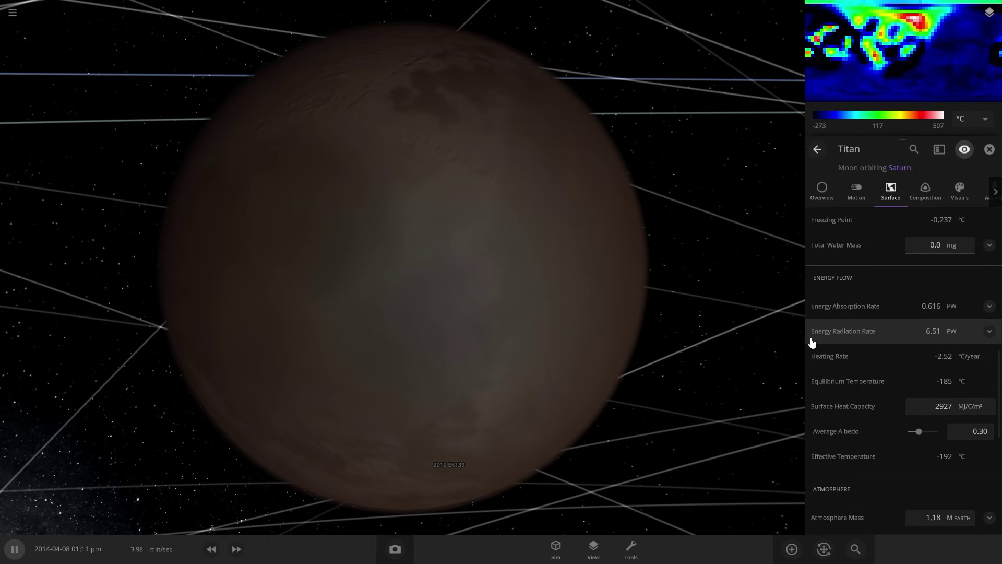
scroll(830, 334, "down", 5)
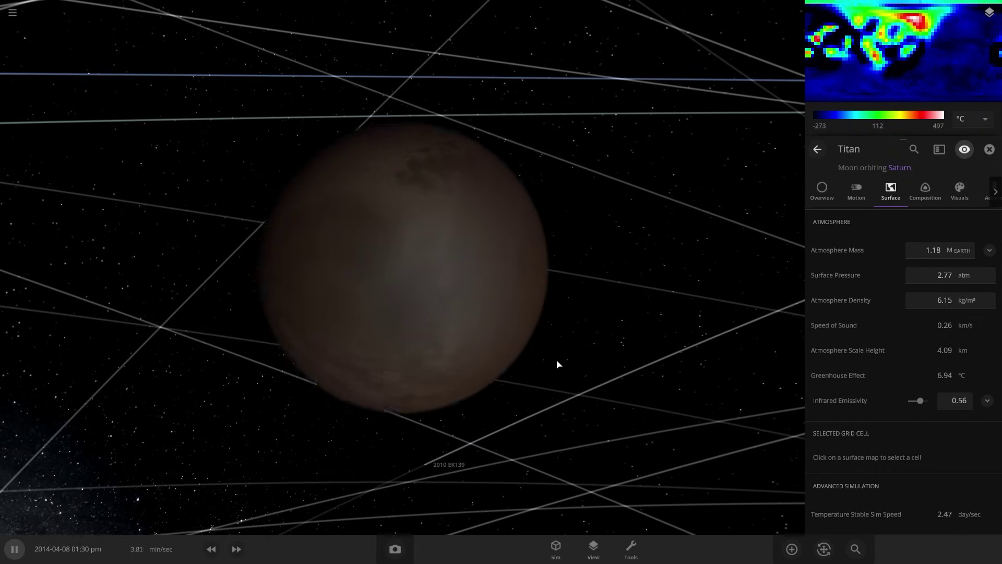
scroll(887, 345, "down", 3)
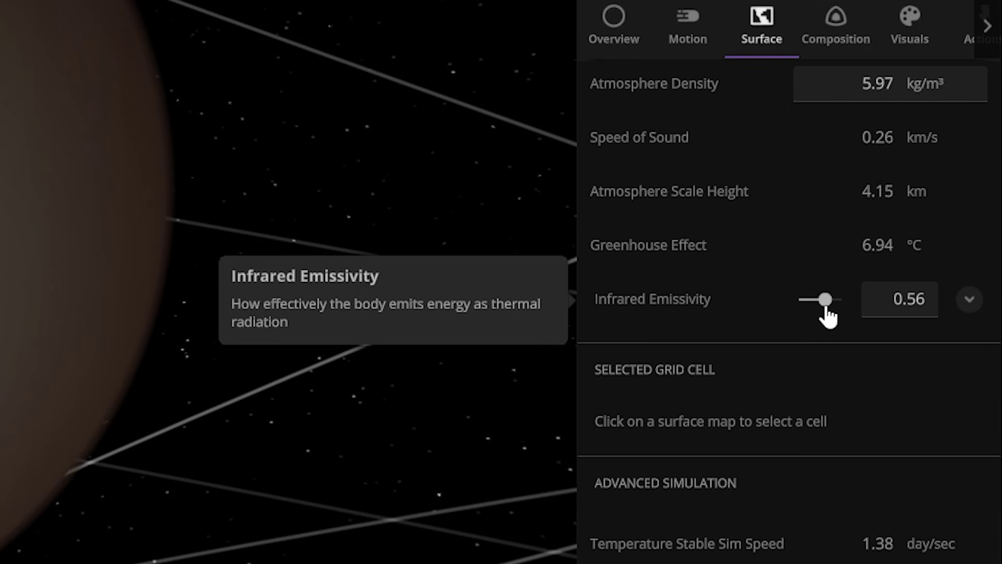
left_click_drag(828, 309, 843, 313)
left_click(969, 300)
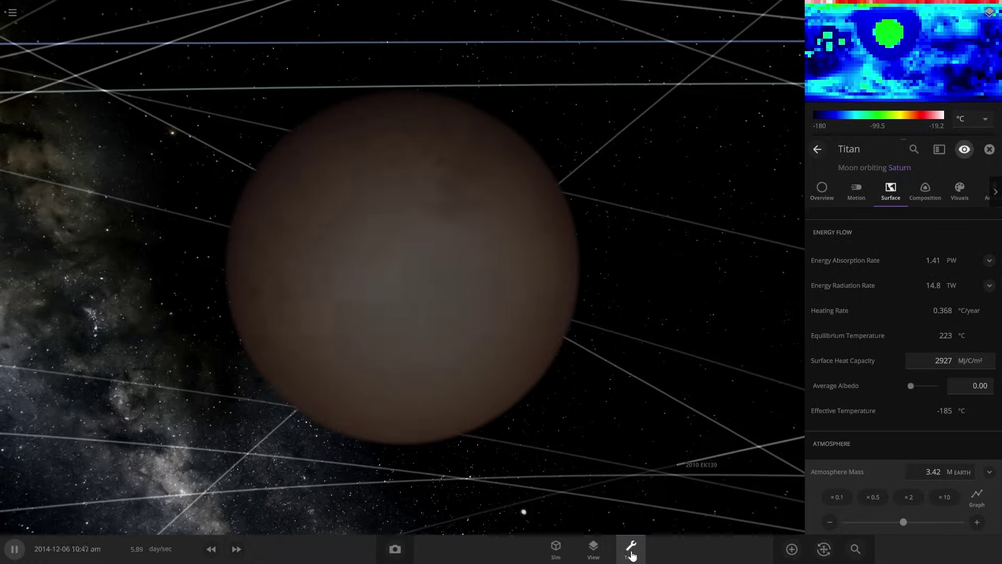
Step: Activate the Laser tool again and open its preset choices
left_click(631, 549)
left_click(553, 503)
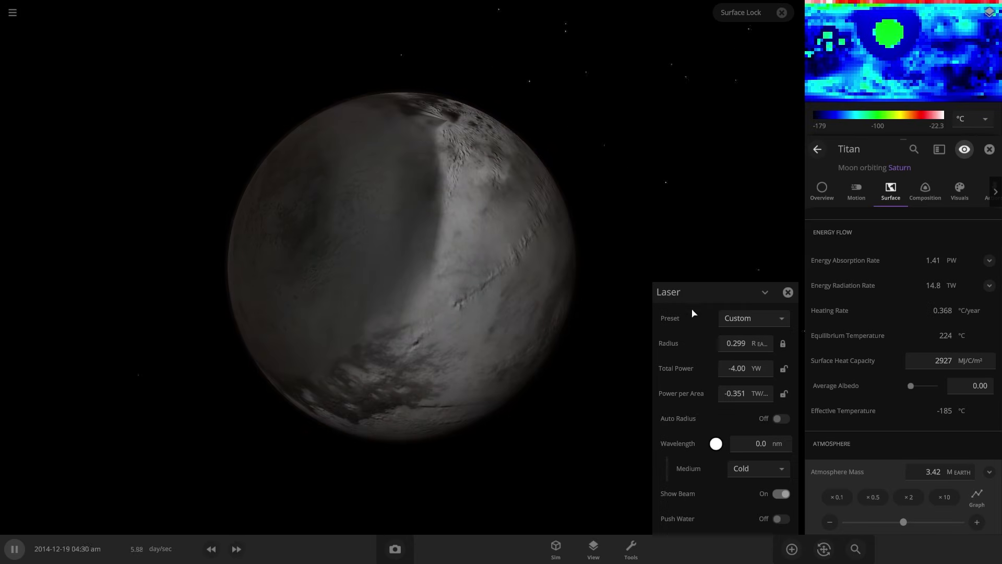
left_click(754, 318)
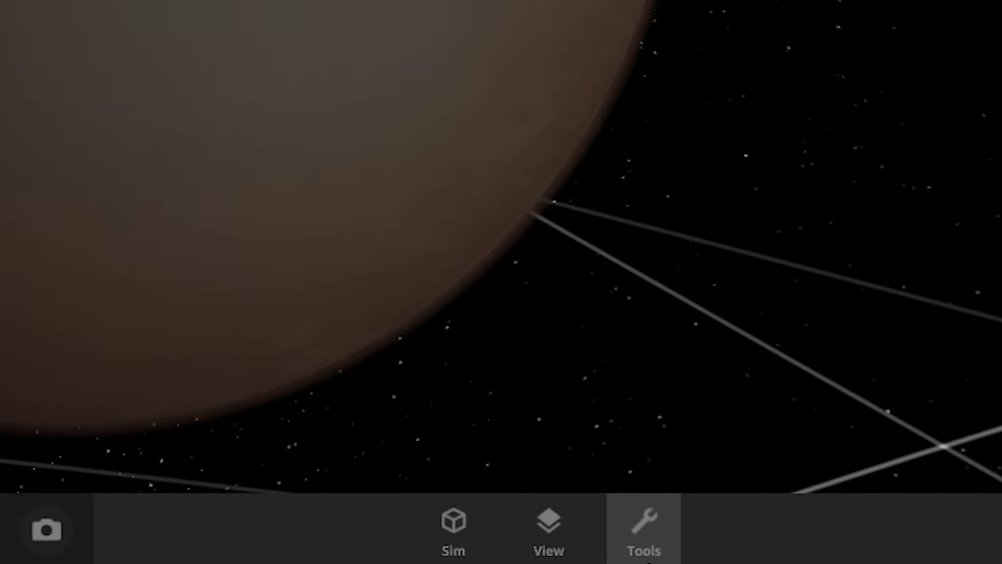
Step: Spray water particles onto Titan at 1.00 km/s using the Material tool
left_click(644, 527)
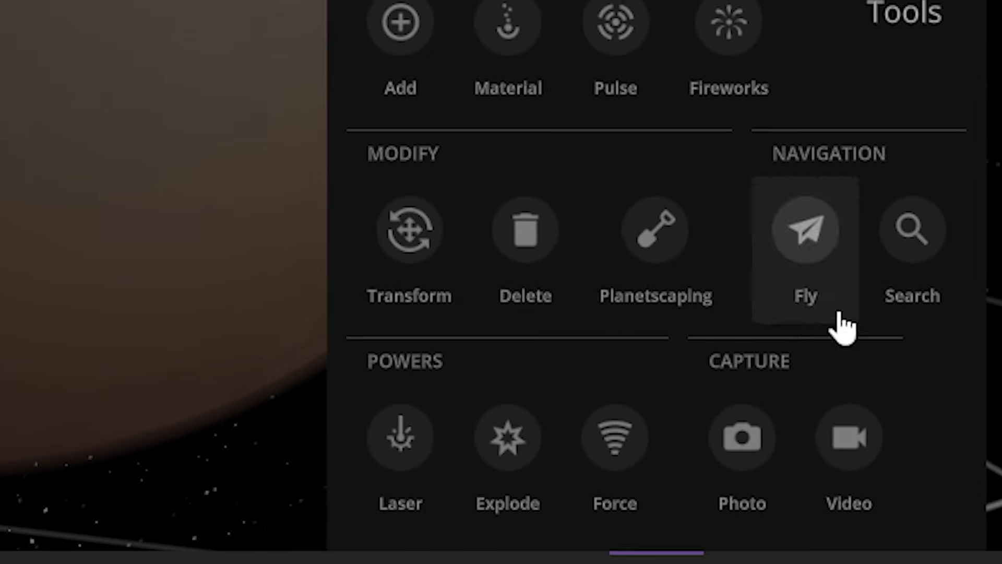
left_click(533, 233)
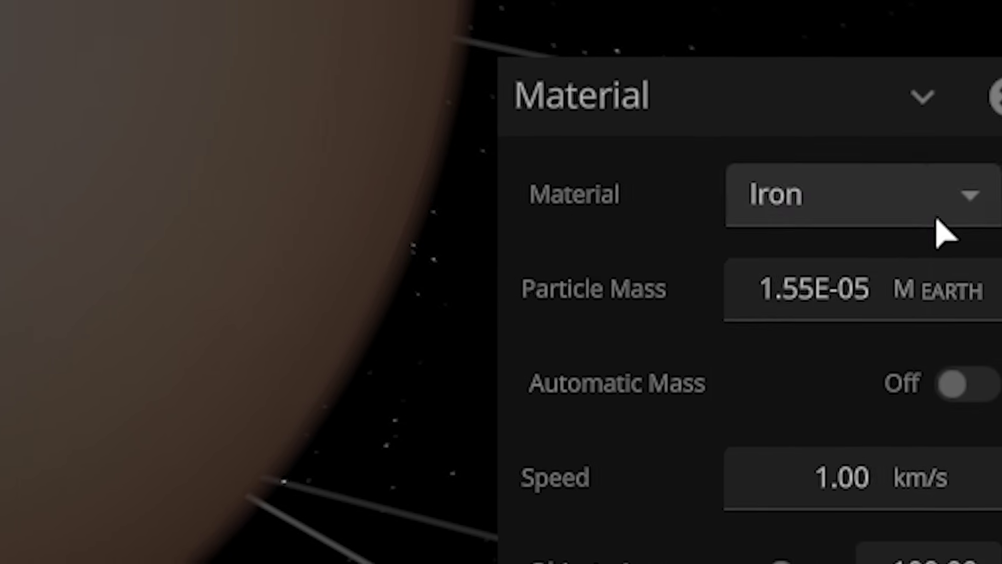
left_click(937, 222)
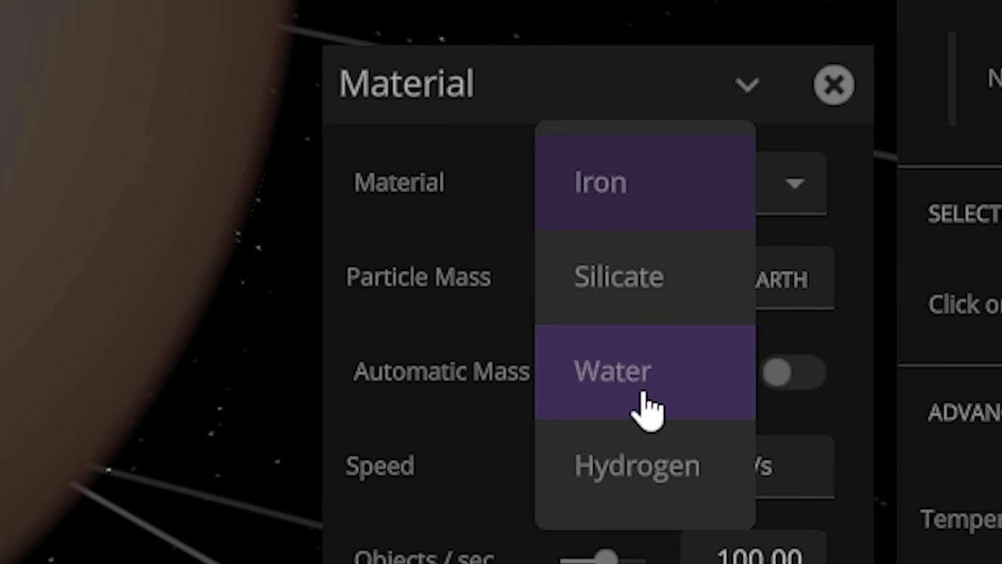
left_click(816, 407)
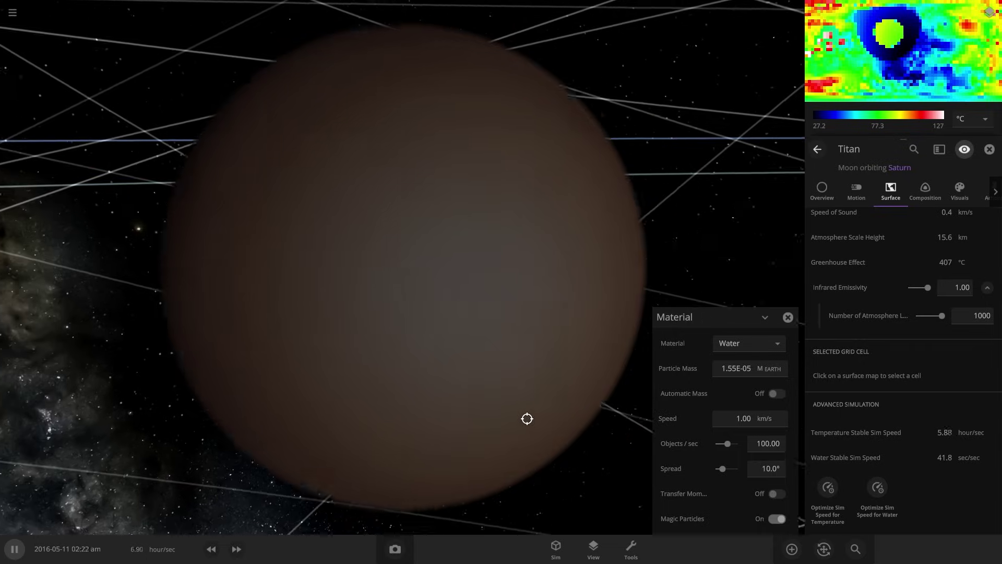
left_click_drag(282, 302, 289, 373)
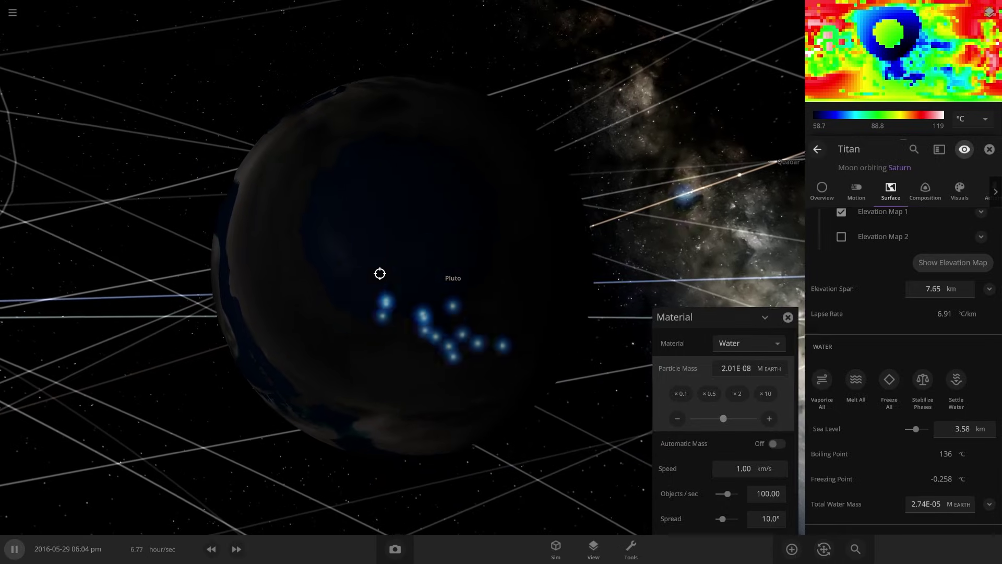
Step: Change the view's lighting mode from Realistic to brighten Titan's dark side
left_click(594, 549)
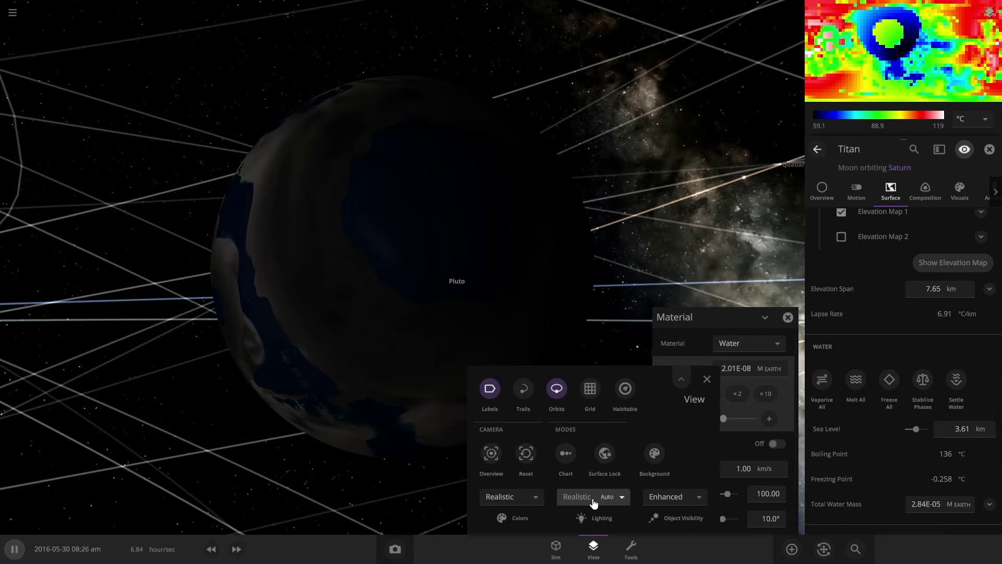
left_click(593, 477)
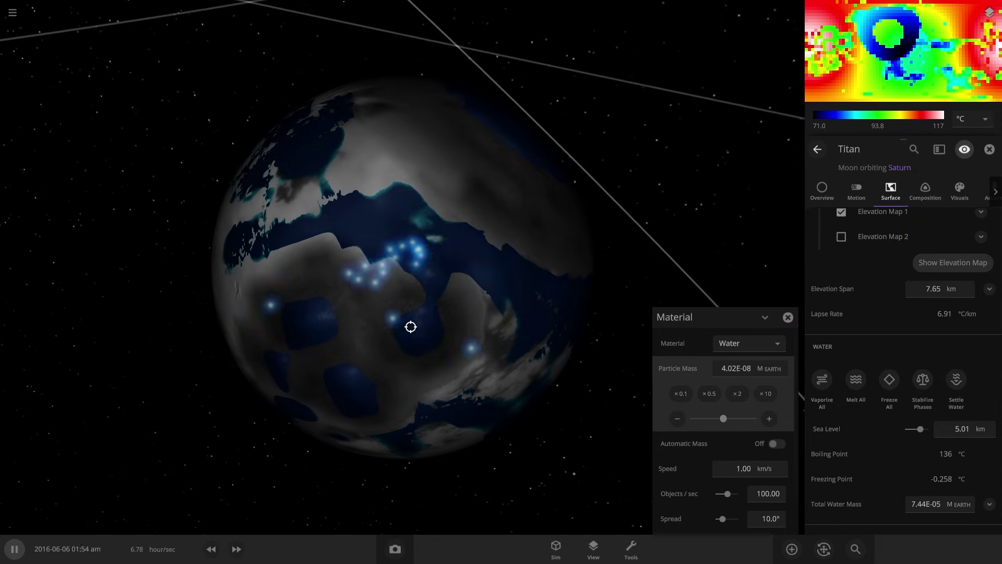
Step: Spray more water particles onto Titan until its sea level reaches about 5.7 km
mouse_move(360, 327)
left_mouse_down()
mouse_move(492, 296)
mouse_move(291, 358)
left_mouse_up()
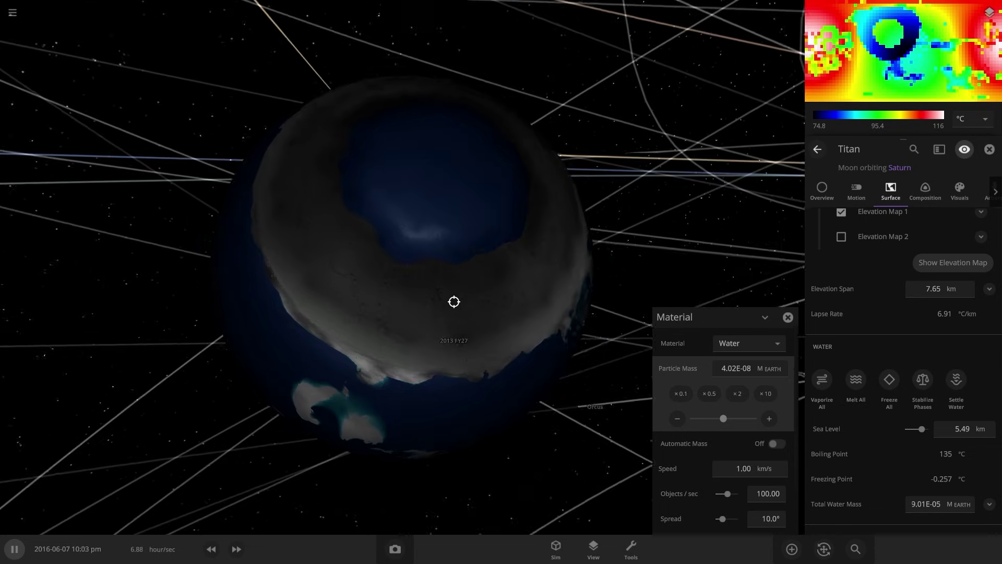
mouse_move(453, 300)
left_mouse_down()
mouse_move(460, 290)
mouse_move(300, 307)
mouse_move(358, 188)
mouse_move(537, 402)
mouse_move(342, 258)
mouse_move(398, 365)
mouse_move(624, 249)
mouse_move(548, 233)
mouse_move(456, 166)
left_mouse_up()
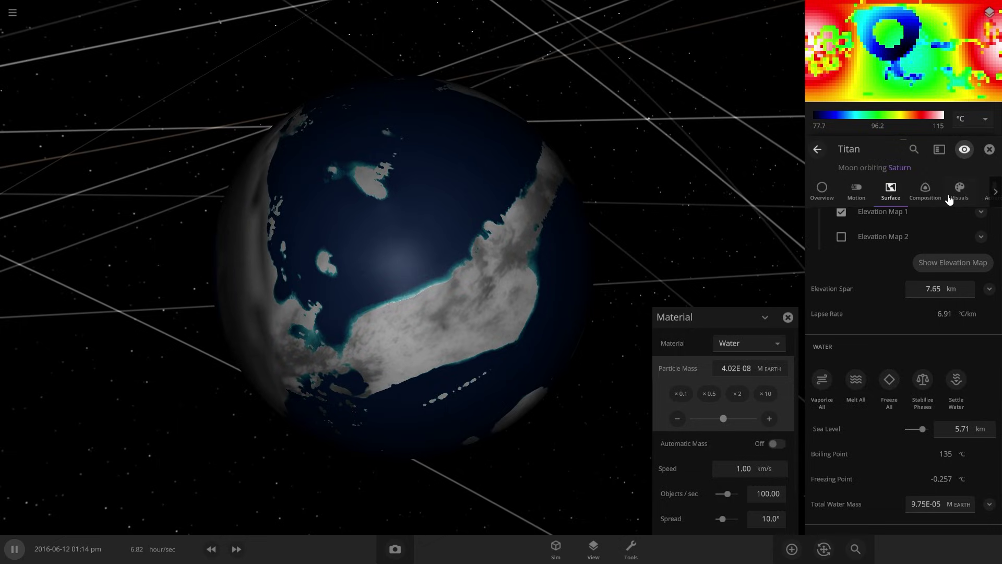
left_click(846, 412)
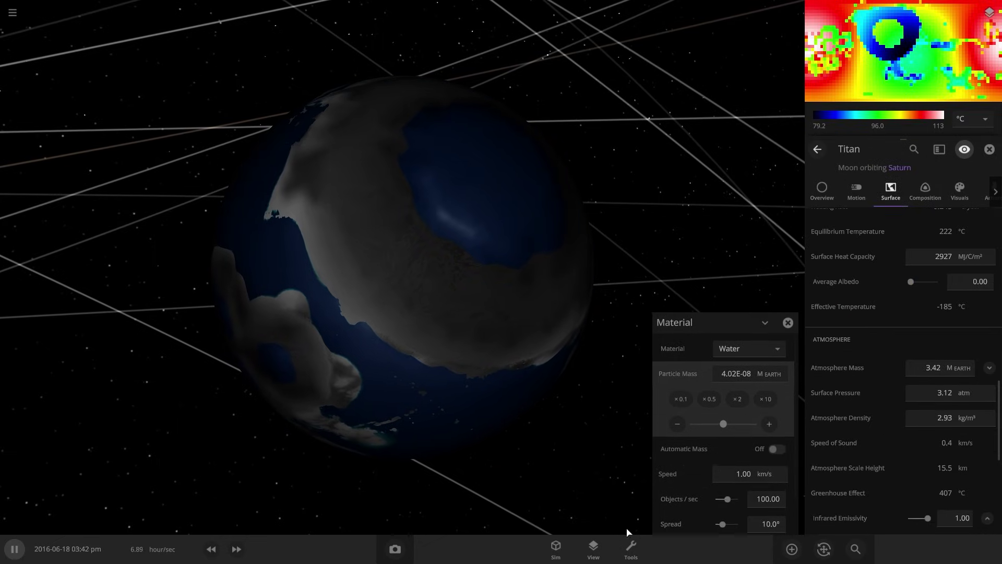
Step: Cool Titan's surface using the Laser tool's Magic Cold Laser preset at -1.00 YW, and slow the simulation speed
left_click(631, 547)
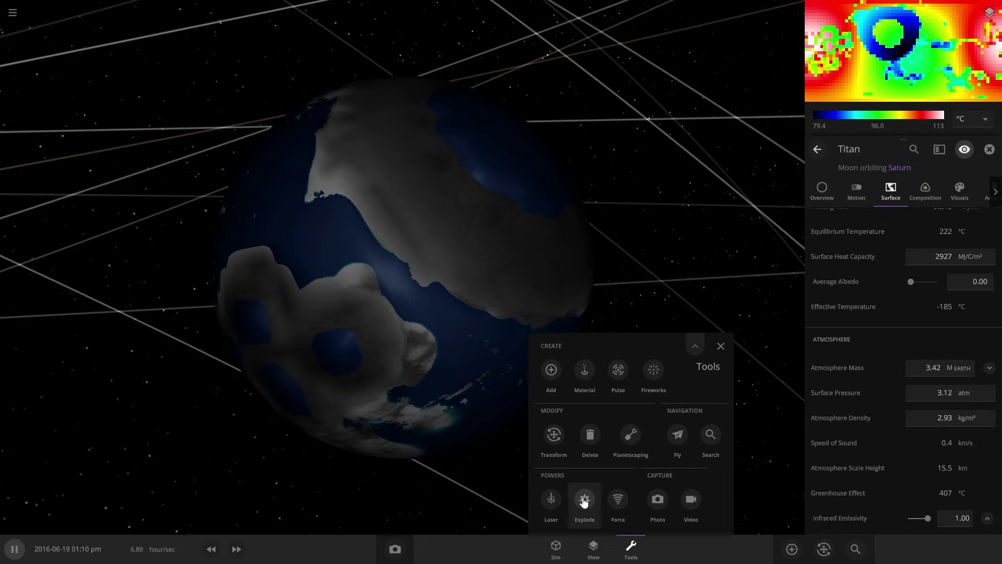
left_click(553, 501)
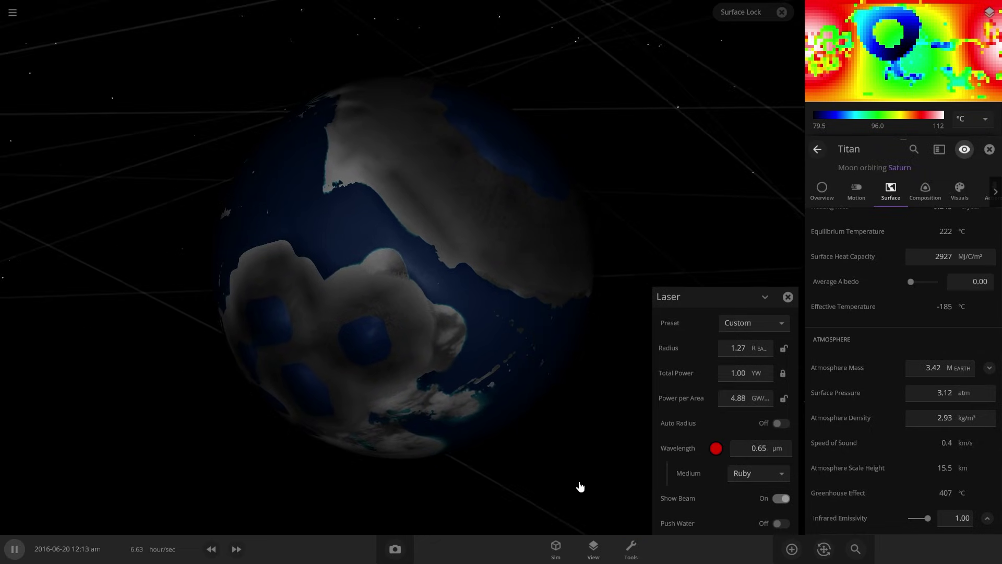
left_click(754, 318)
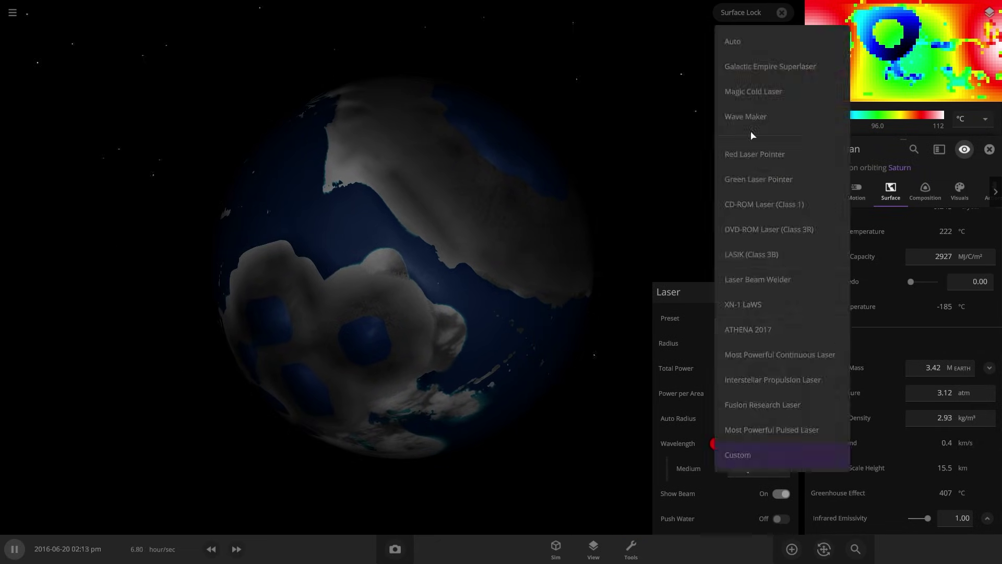
left_click(760, 454)
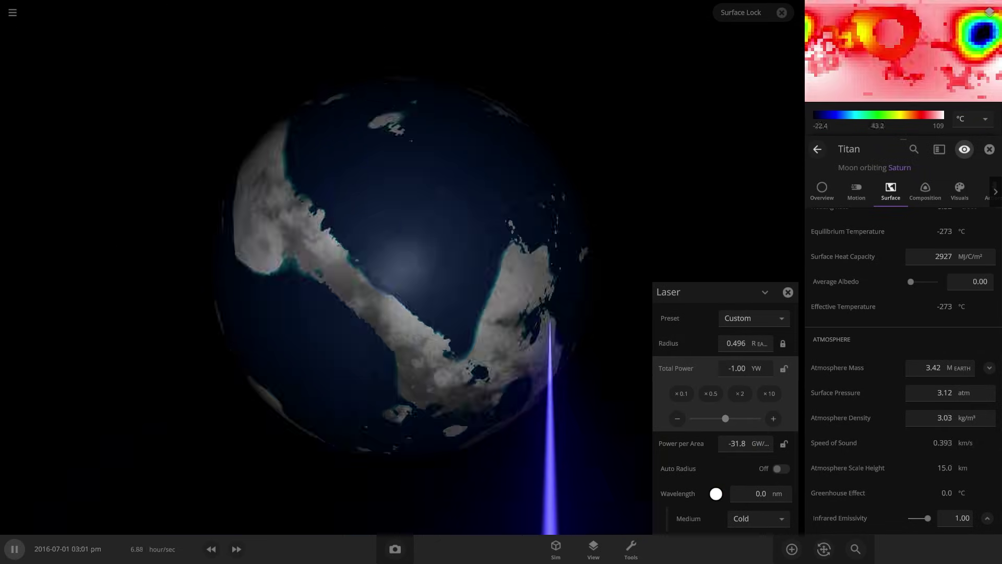
scroll(918, 269, "down", 5)
left_click(206, 549)
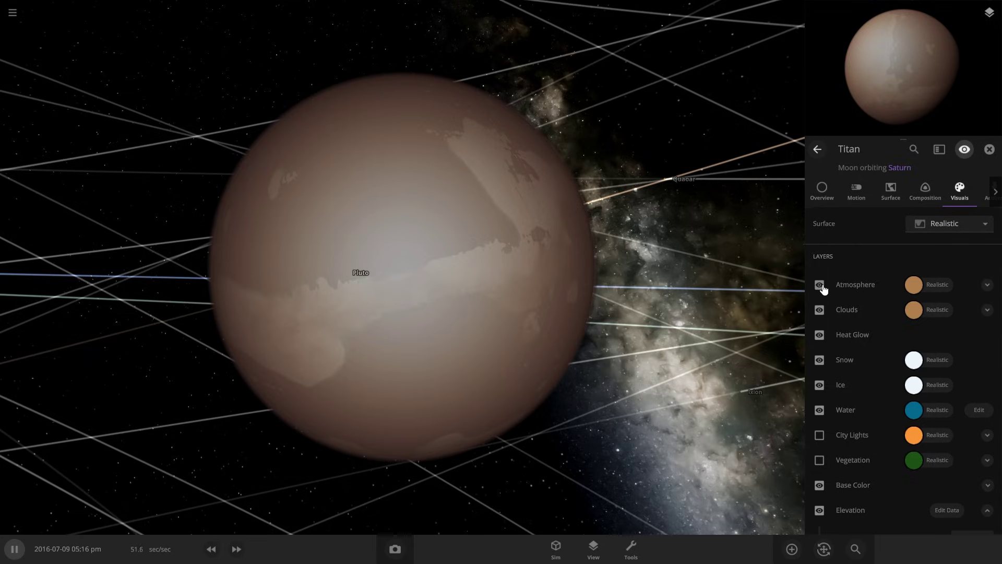
Step: Recolor Titan's atmosphere blue, with 57.4% opacity and 40.6% Rayleigh scattering strength
left_click(821, 286)
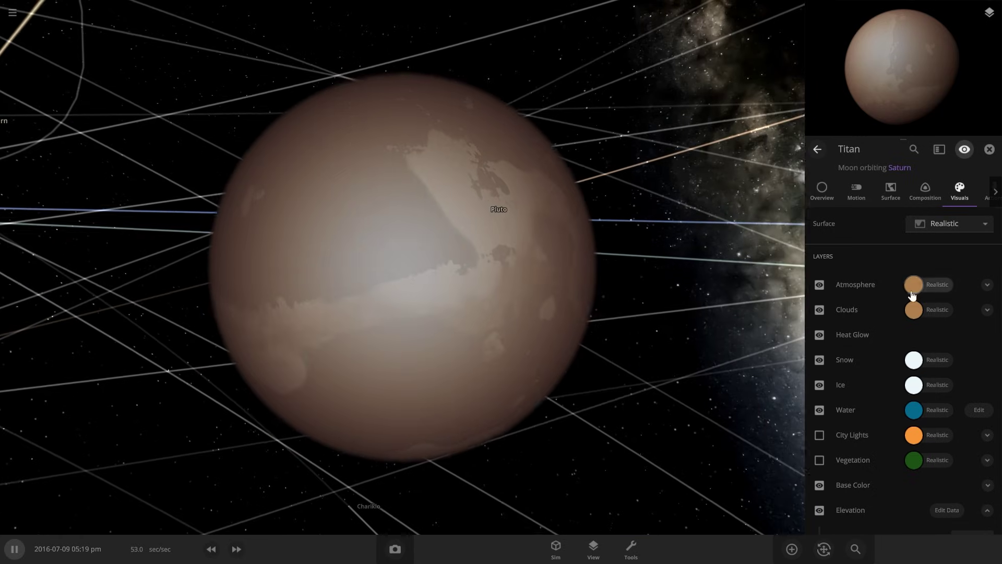
left_click(914, 284)
left_click(870, 329)
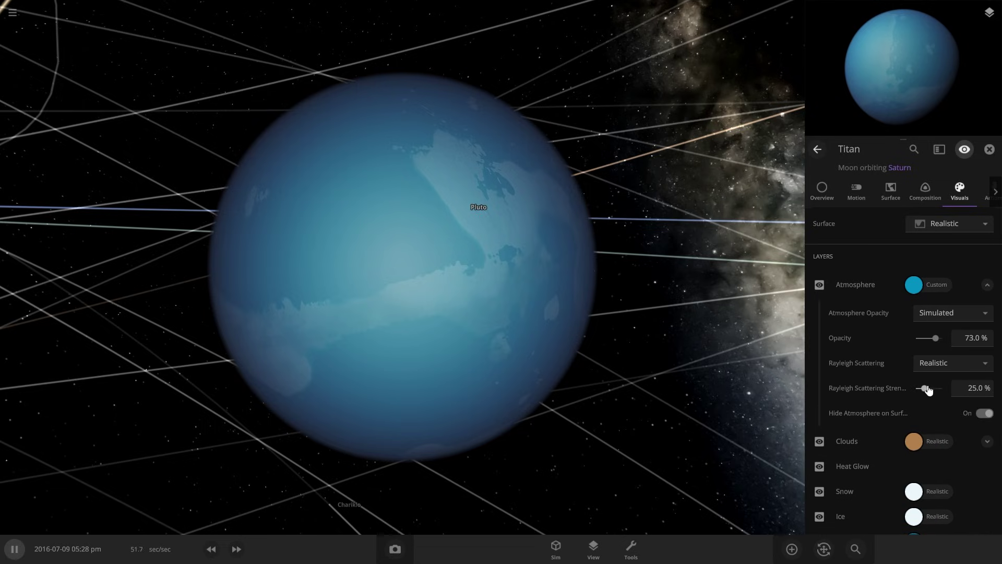
left_click_drag(929, 390, 932, 393)
left_click_drag(935, 340, 933, 340)
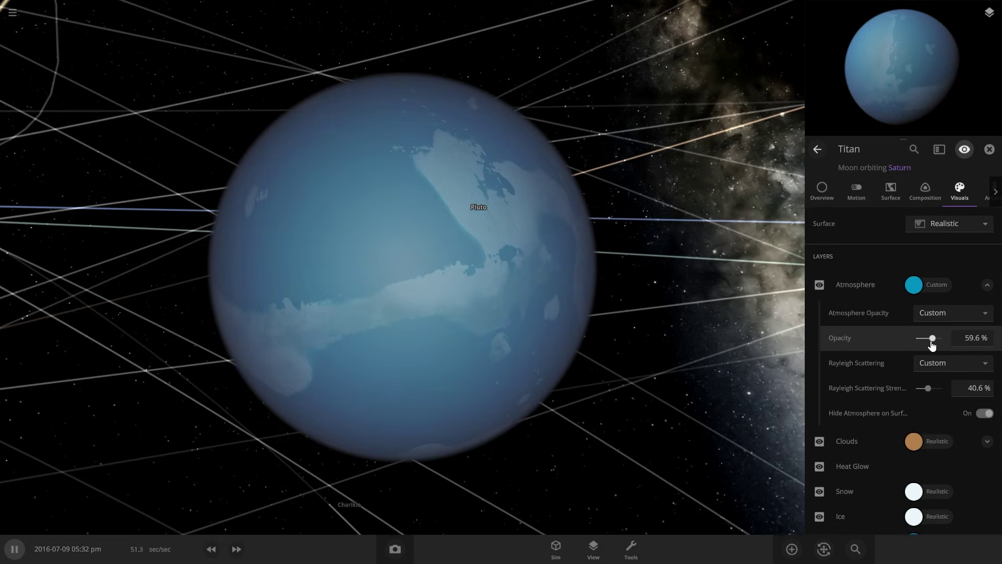
left_click(932, 339)
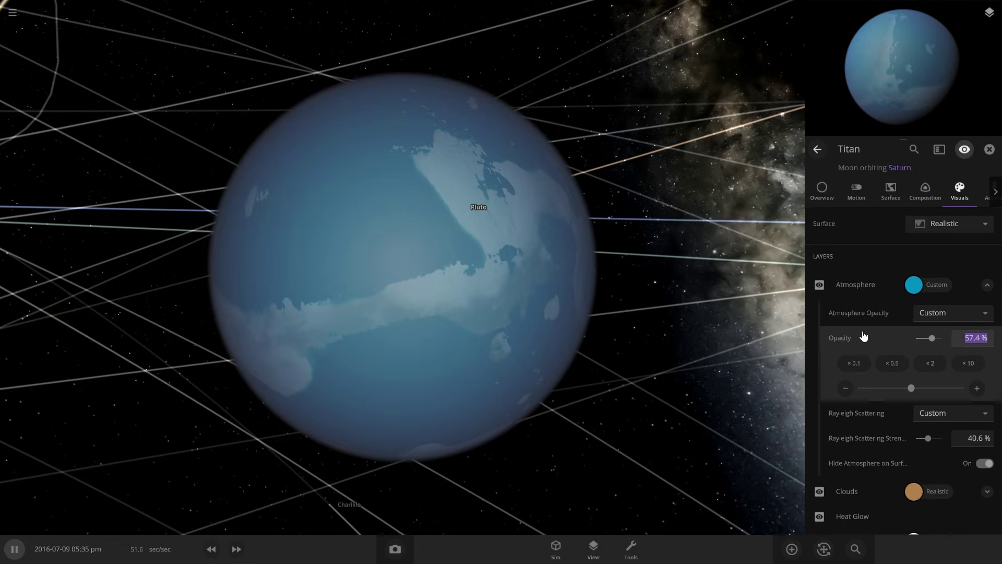
Step: Change Titan's clouds to white and raise their coverage to 100%
scroll(904, 329, "down", 2)
left_click(933, 400)
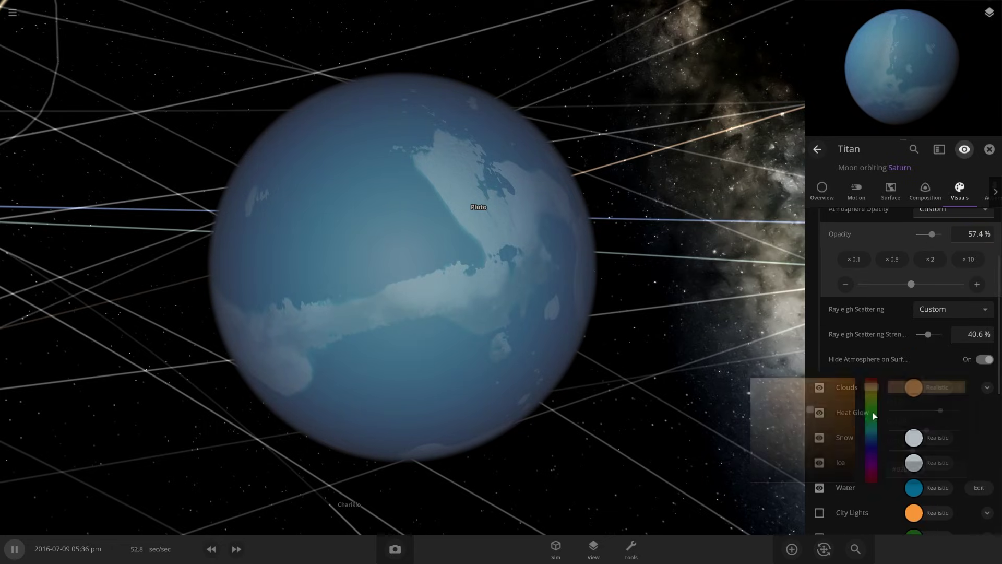
left_click(660, 324)
left_click(987, 388)
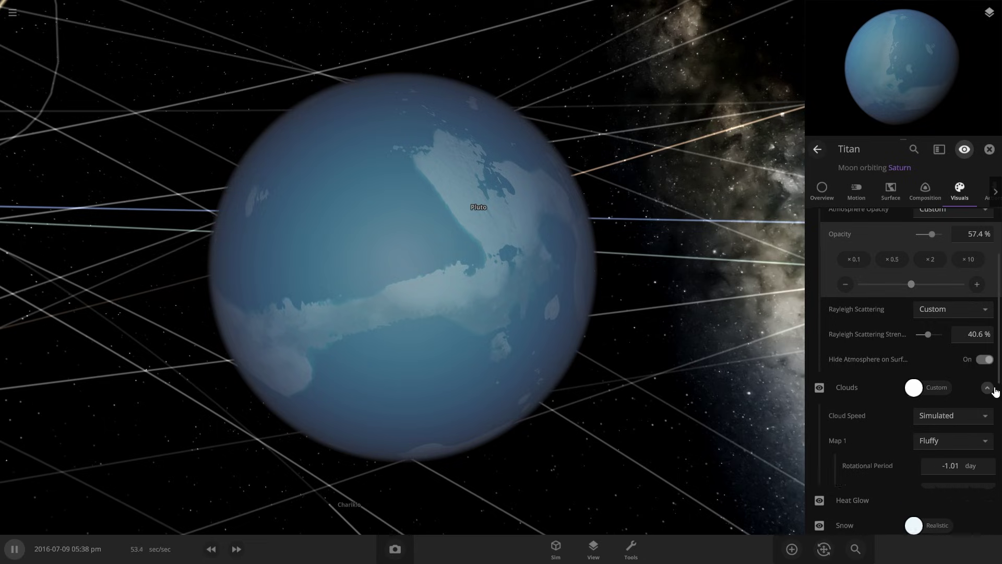
scroll(965, 414, "down", 5)
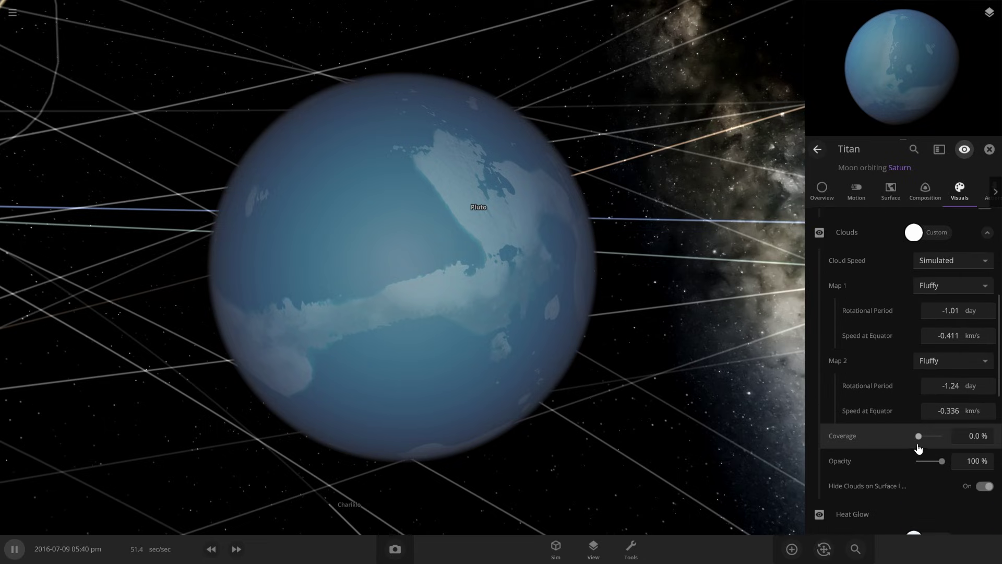
left_click_drag(918, 437, 948, 442)
Step: Set Titan's first cloud map to Thick and choose a different pattern for the second cloud map
left_click(939, 287)
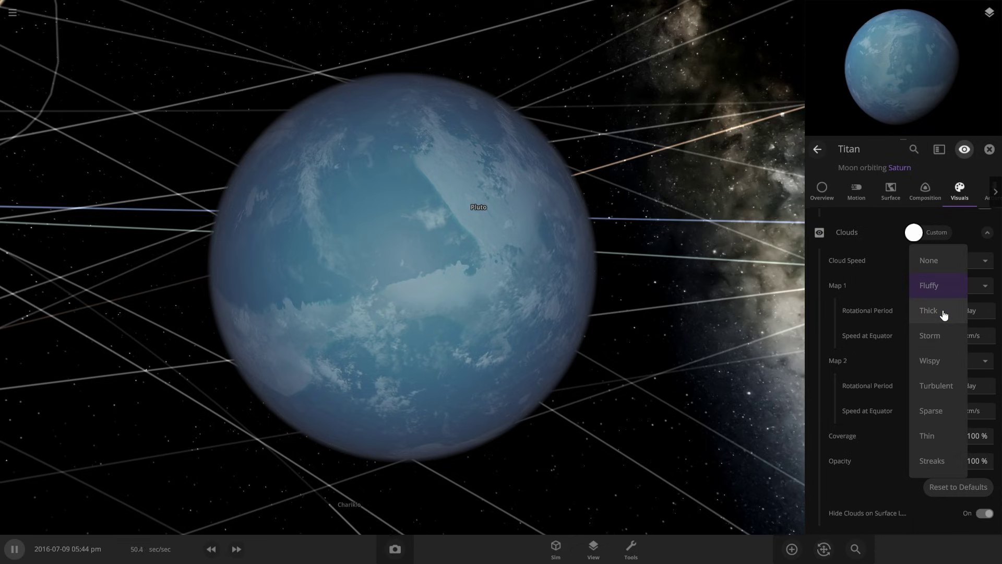
left_click(943, 311)
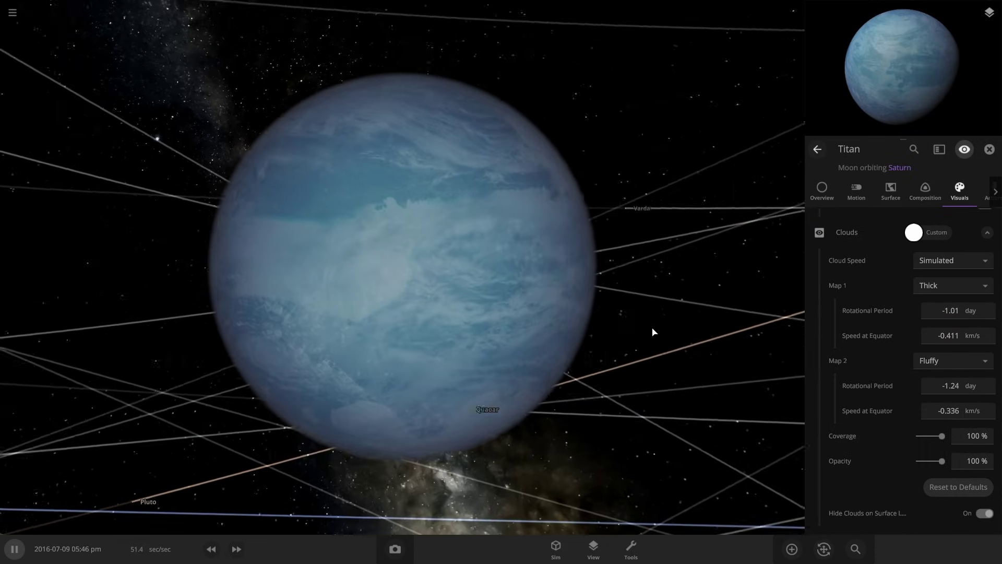
left_click(975, 360)
left_click(950, 448)
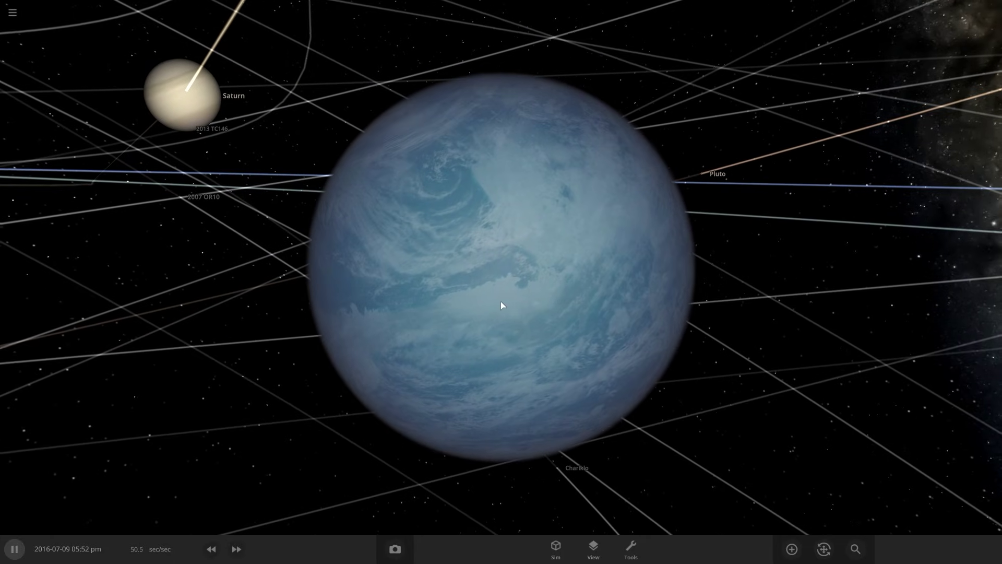
Step: Enable Titan's City Lights layer and switch the view's lighting mode to Realistic
left_click(493, 313)
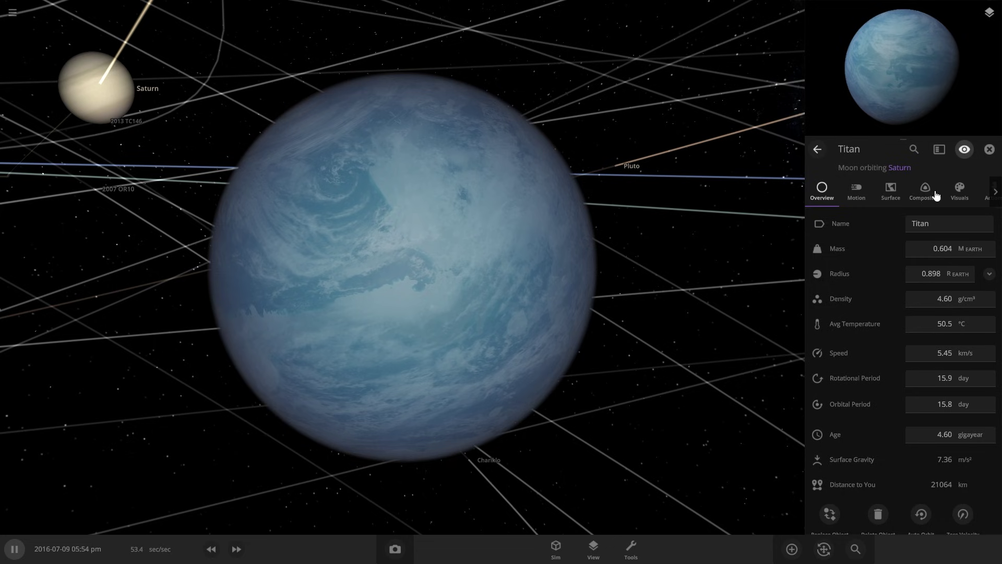
left_click(936, 192)
left_click(959, 191)
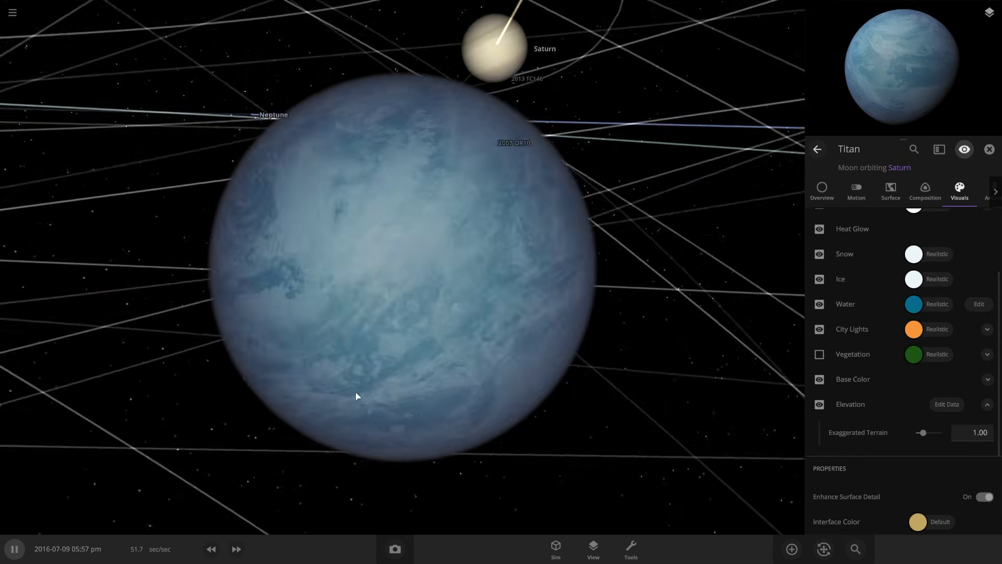
left_click(595, 546)
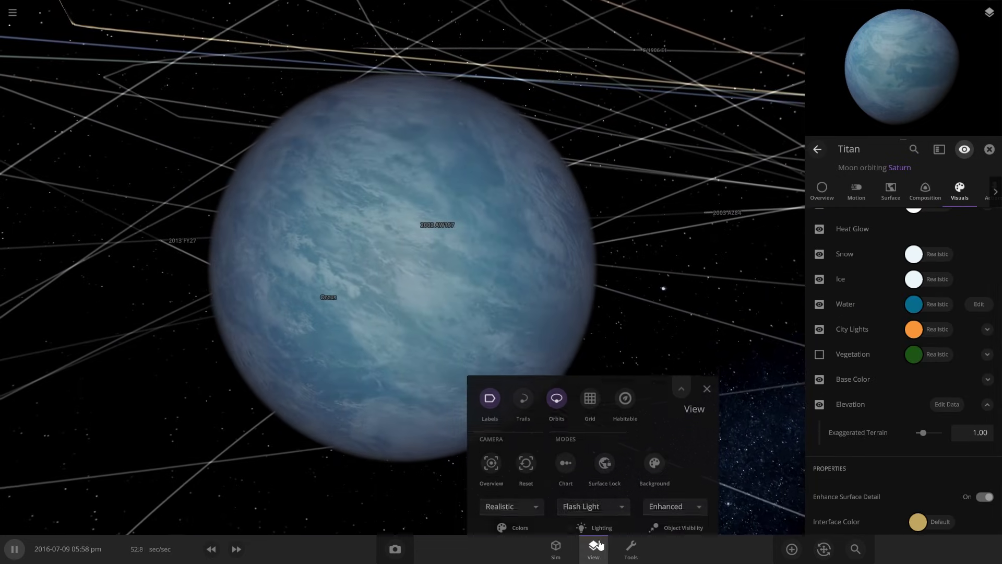
left_click(593, 506)
left_click(593, 390)
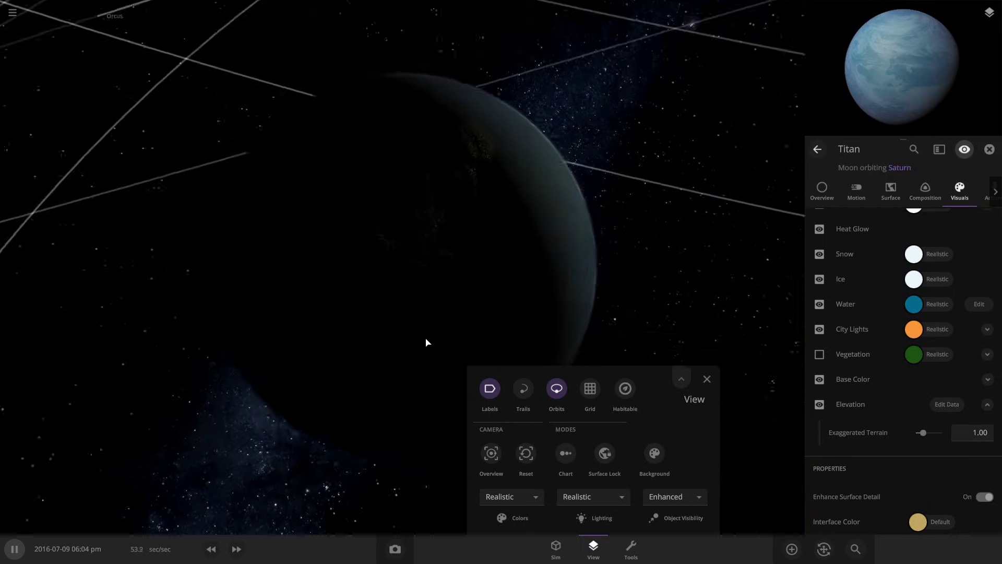
Step: Recolor Titan's city lights red and enable its Vegetation layer
scroll(899, 265, "down", 2)
left_click(909, 261)
left_click_drag(877, 268, 871, 244)
left_click(795, 234)
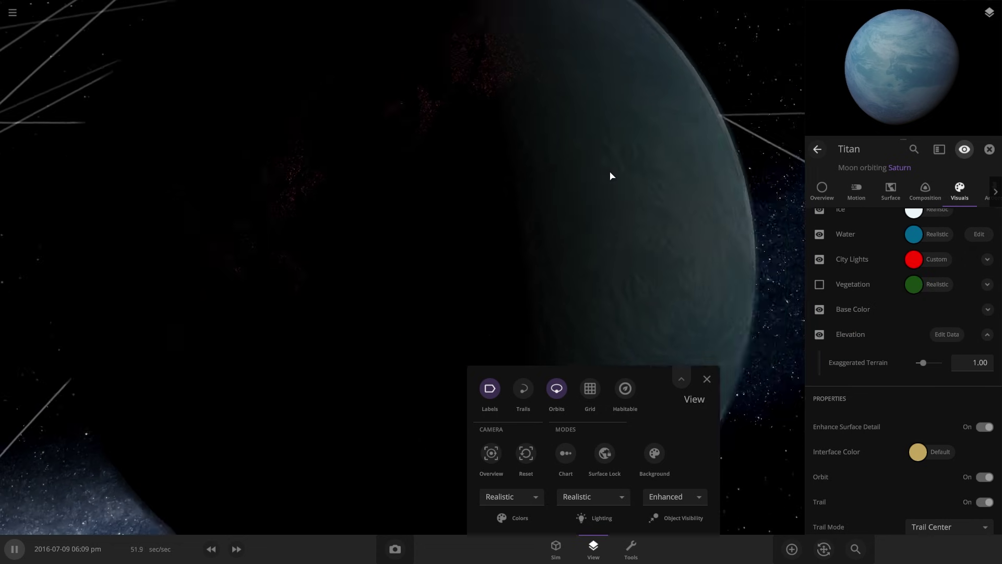
left_click_drag(621, 132, 432, 103)
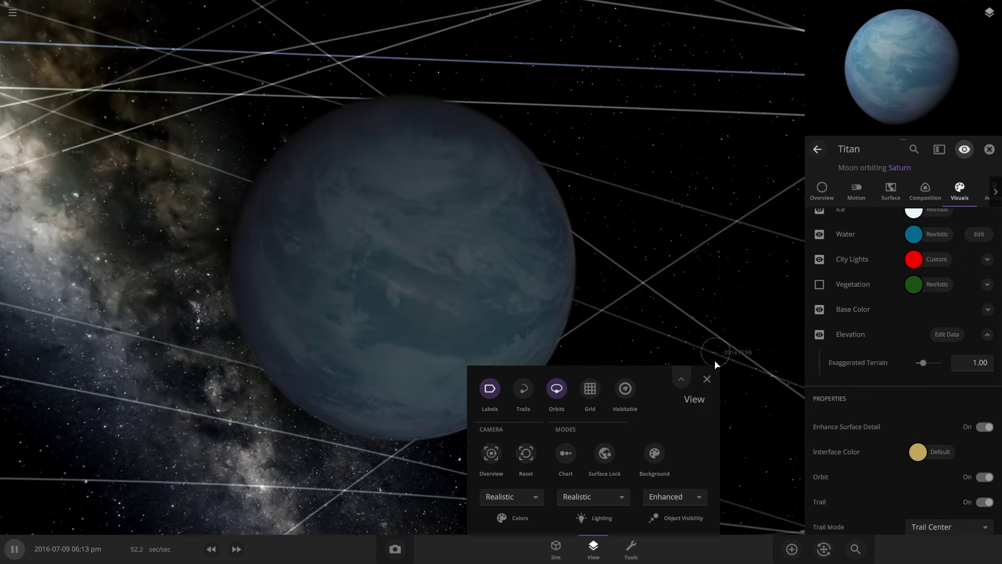
left_click(707, 380)
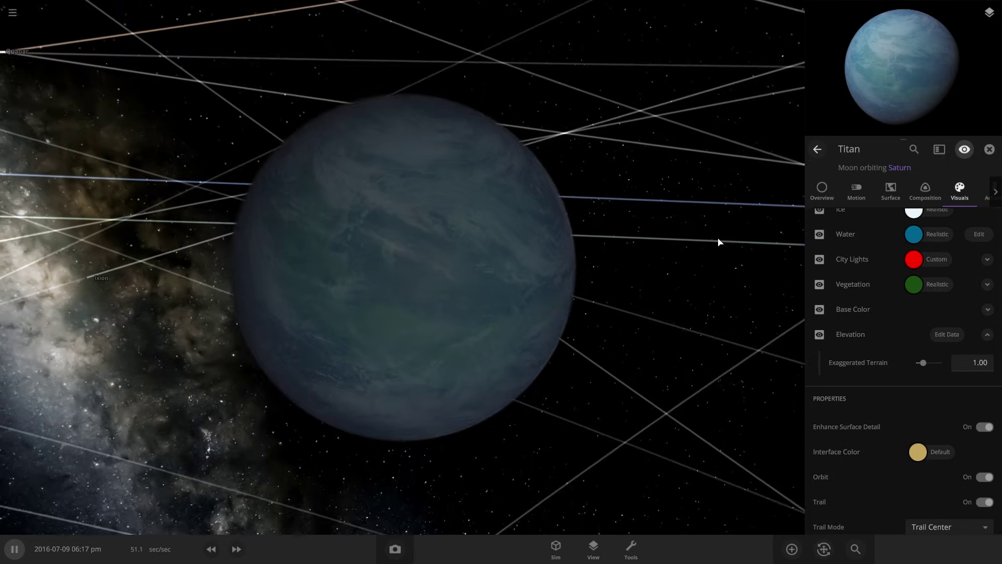
Step: Hide Titan's atmosphere and cloud layers and set the view's lighting mode to Flash Light
scroll(835, 282, "up", 4)
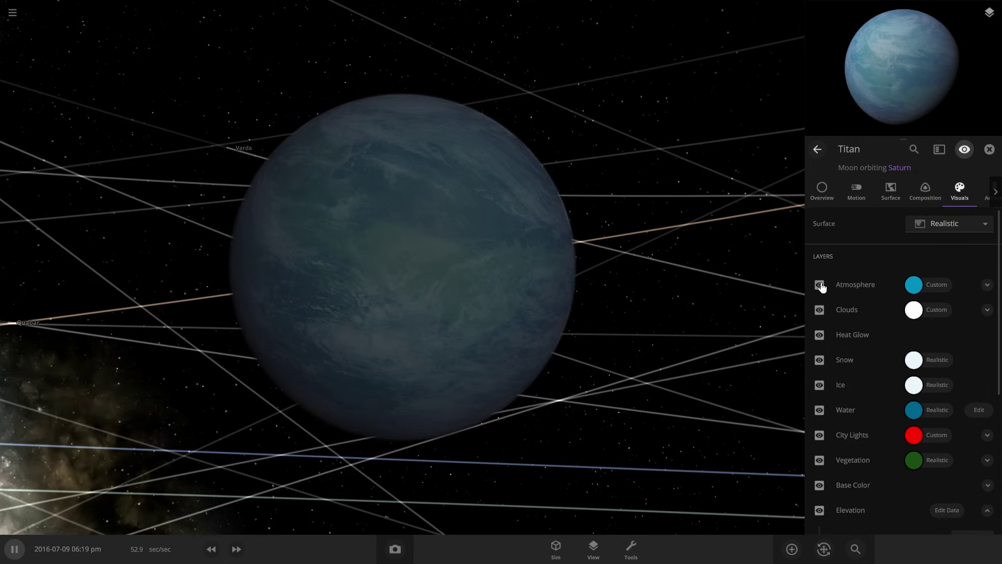
left_click(820, 285)
left_click(820, 309)
left_click(594, 552)
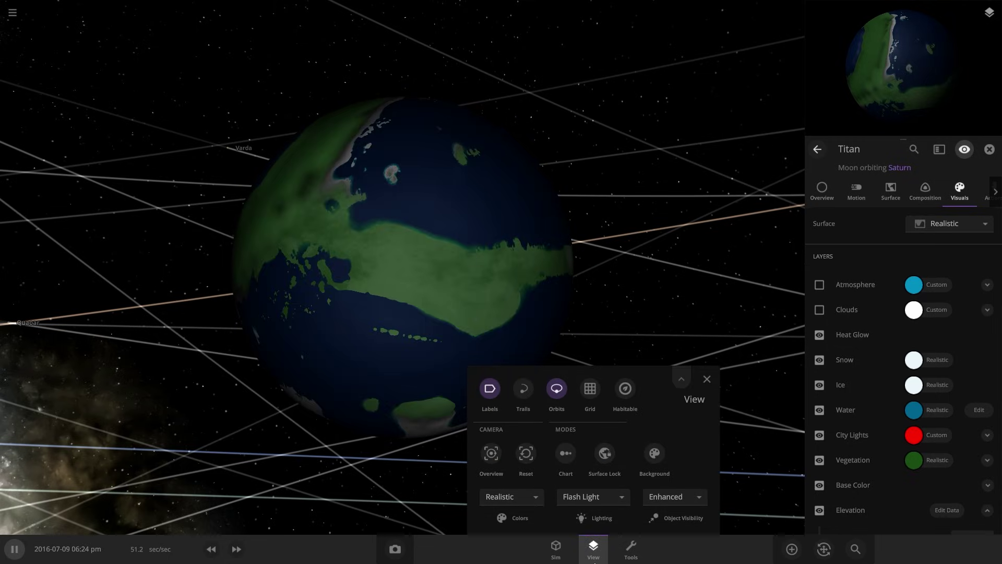
left_click(593, 548)
Step: Recolor Titan's vegetation olive green and give its elevation-based base color custom green, yellow and orange tones with raised contrast
left_click(914, 461)
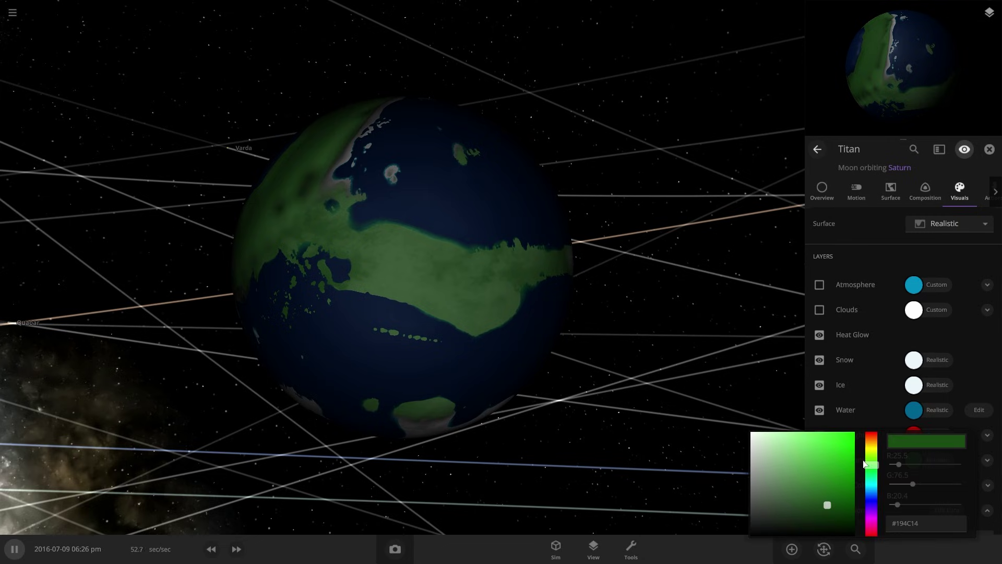
left_click_drag(875, 465, 875, 459)
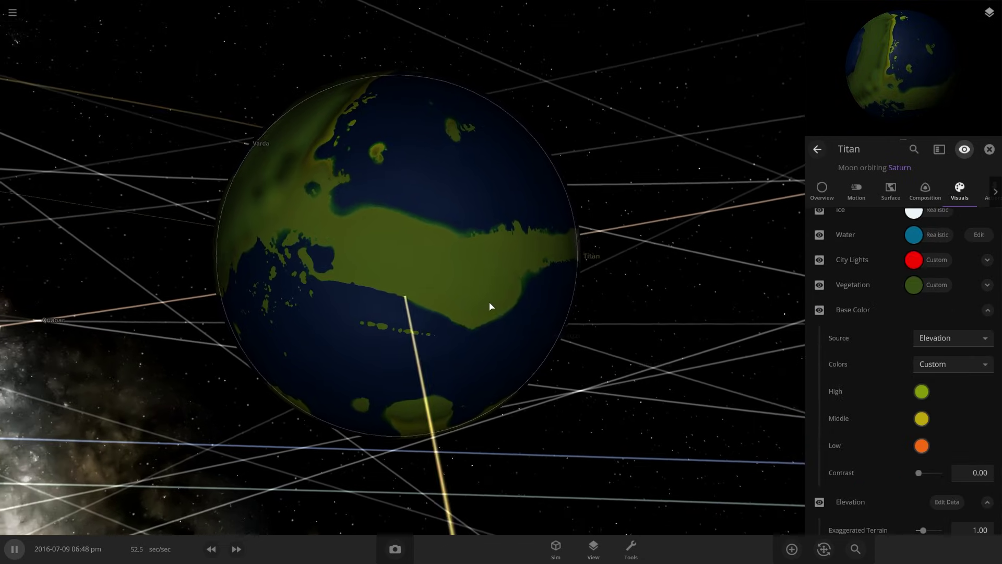
left_click_drag(928, 474, 943, 473)
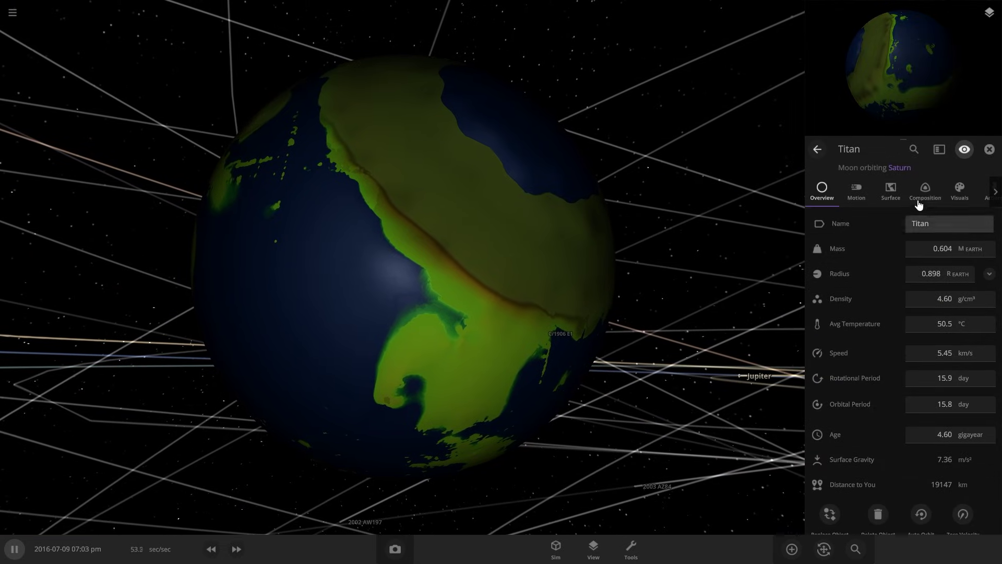
Step: Show Titan's atmosphere and clouds again and lower the atmosphere's opacity to 23.9%
left_click(960, 189)
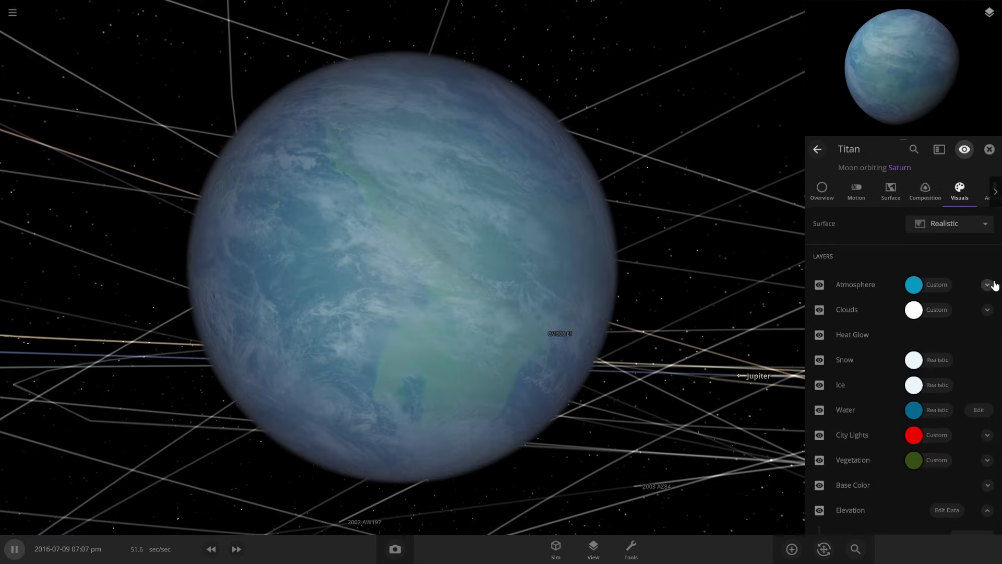
left_click(987, 284)
left_click_drag(925, 338, 929, 339)
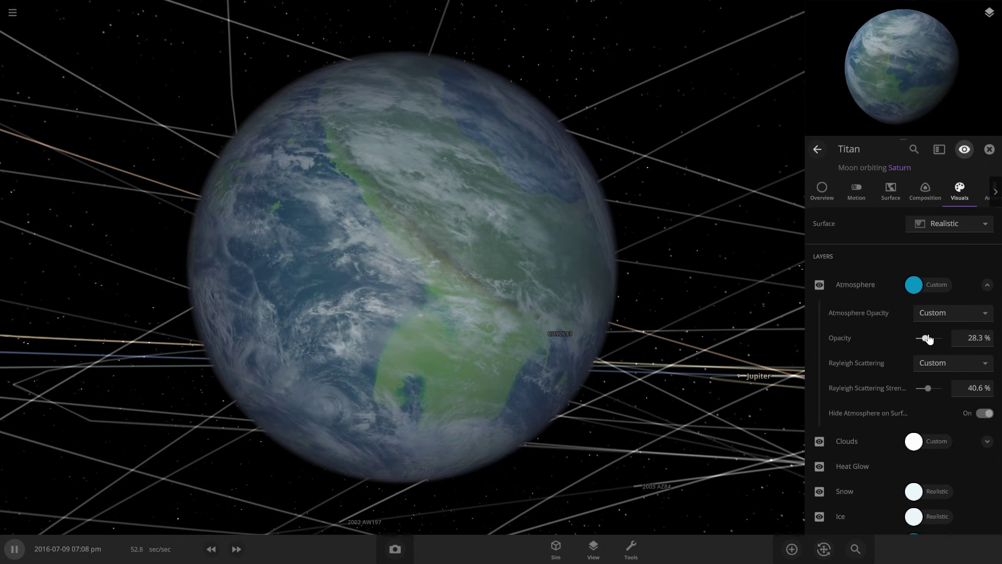
left_click_drag(603, 399, 351, 333)
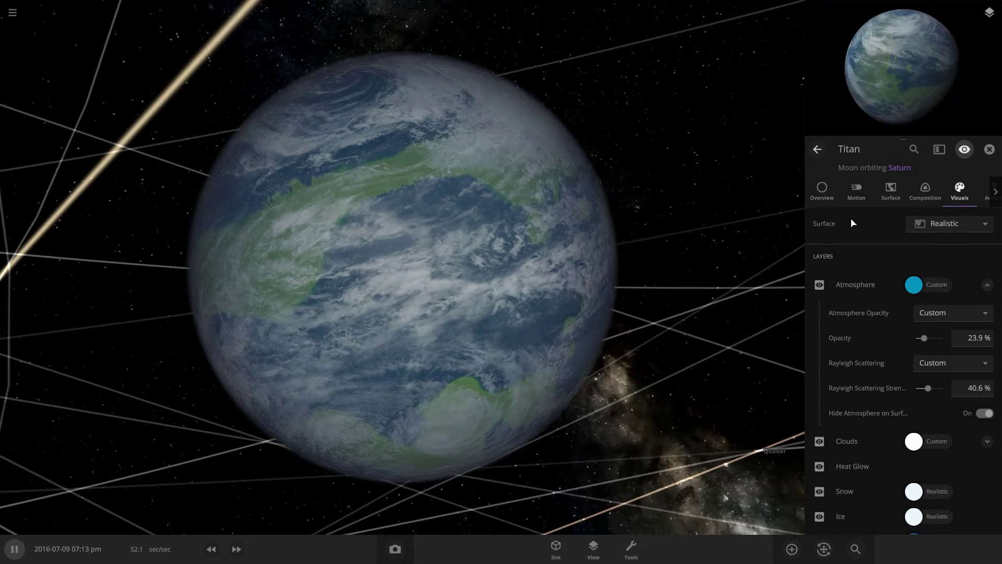
Step: Set Titan's interface color to cyan (#12DEE6)
scroll(888, 379, "down", 7)
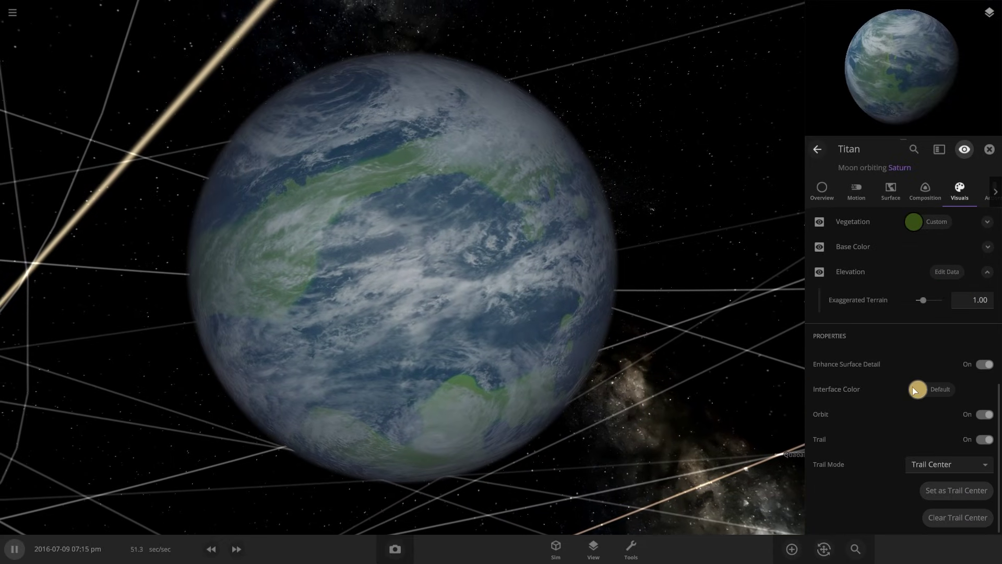
left_click(918, 390)
left_click_drag(872, 414, 871, 435)
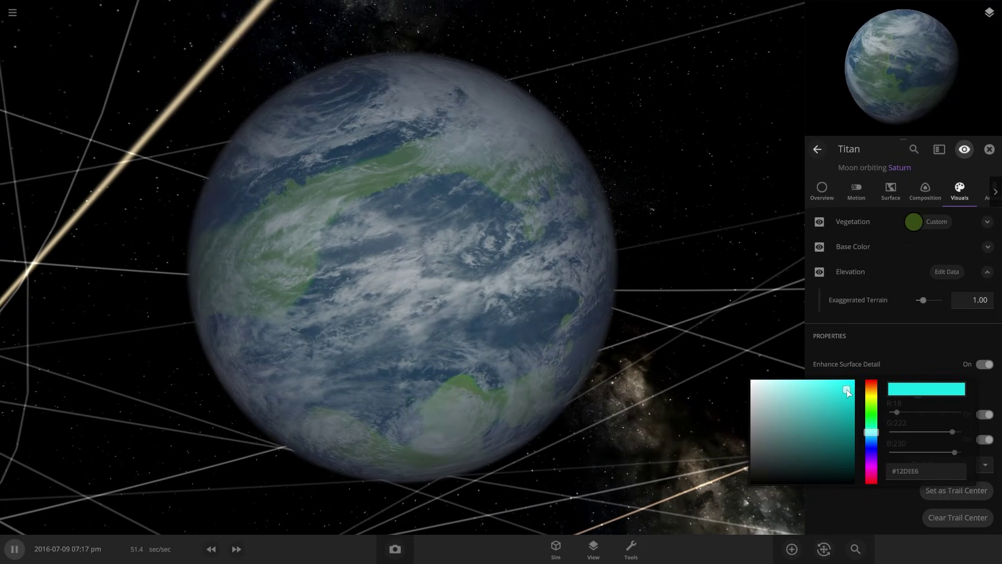
Step: Review Titan's Earth similarity and life likelihood, and rename the moon The Green Titan
left_click(925, 190)
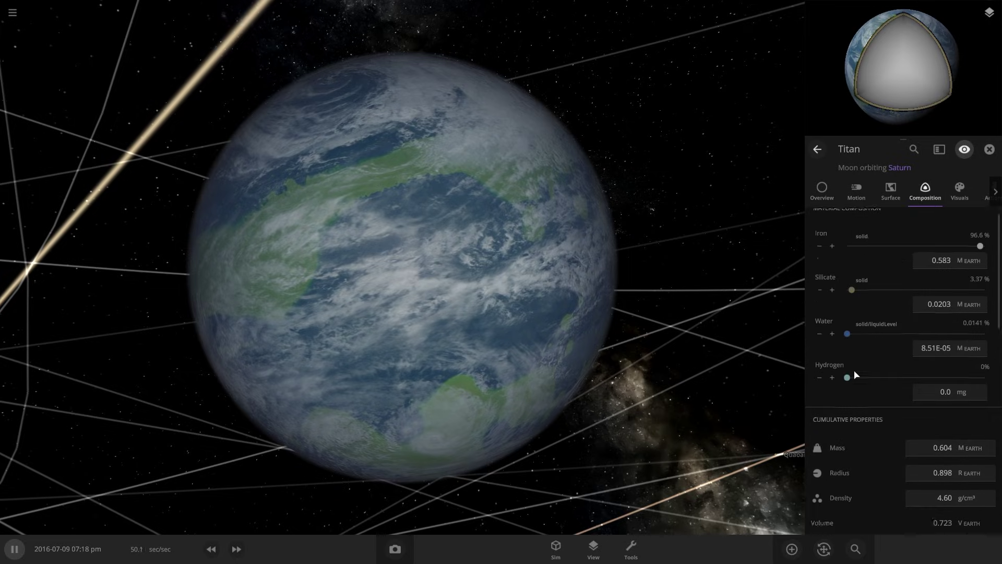
scroll(857, 371, "down", 8)
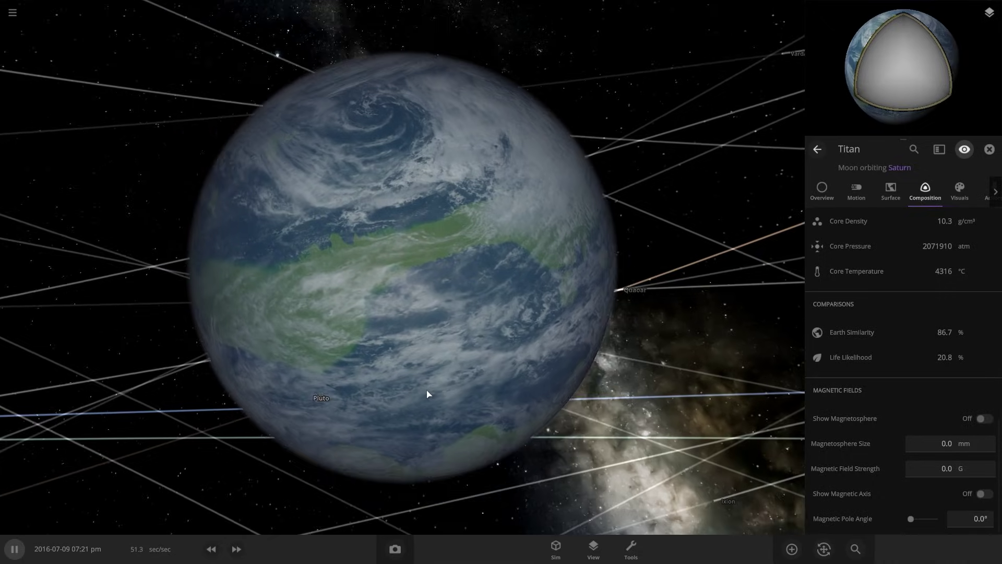
key("space")
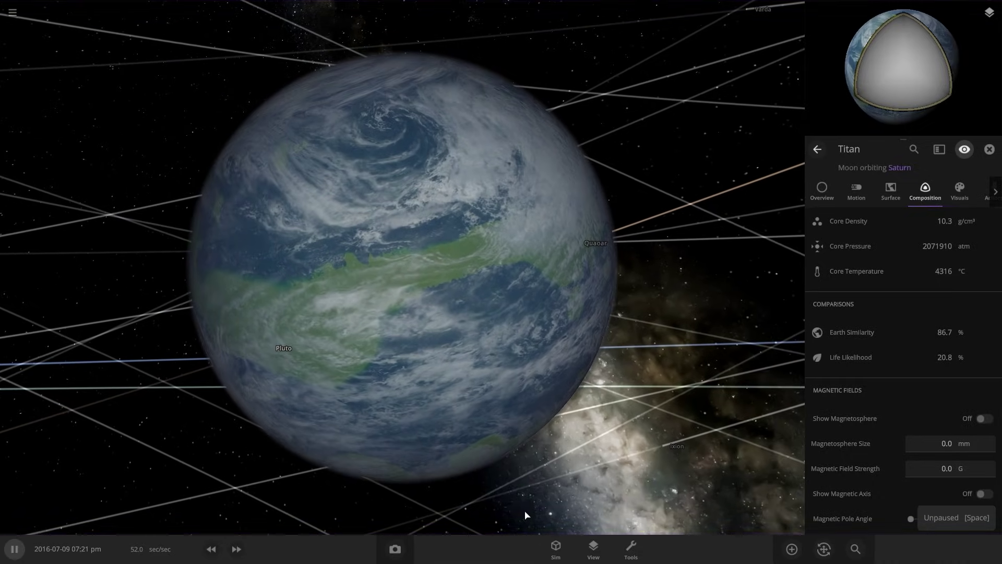
scroll(510, 425, "down", 10)
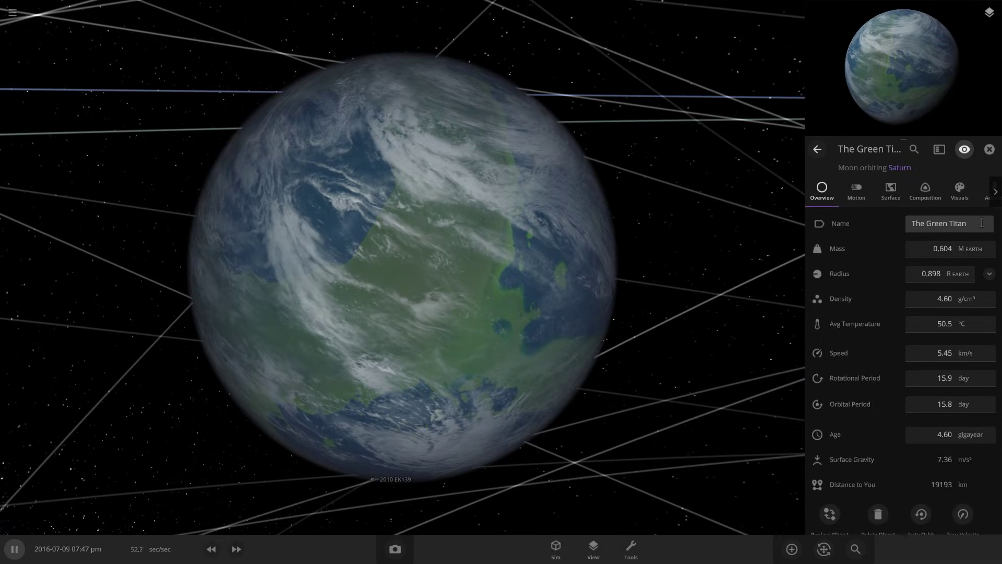
Step: Inspect The Green Titan from a distance and up close, turning the view around its cloud-covered surface
scroll(298, 249, "down", 3)
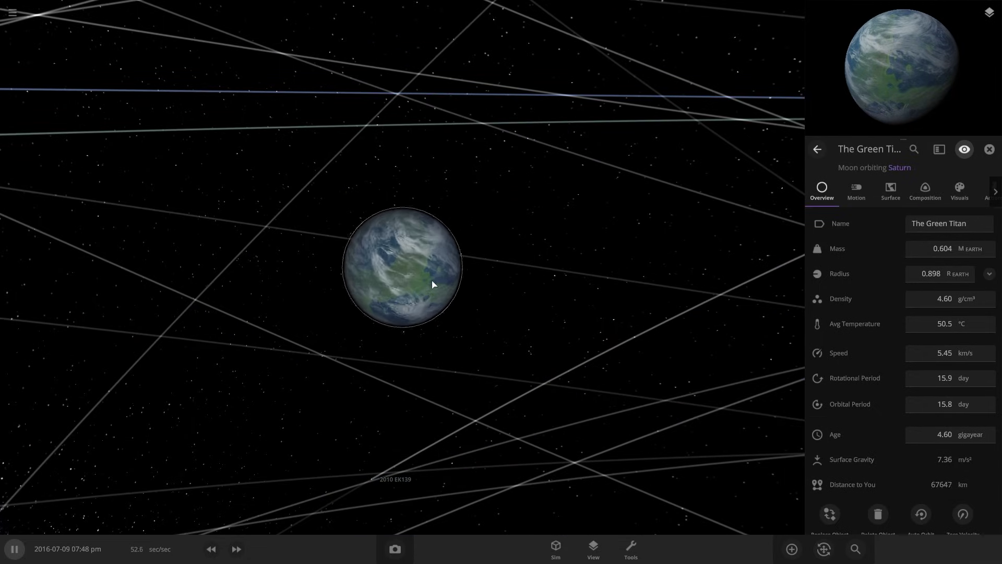
scroll(432, 284, "up", 5)
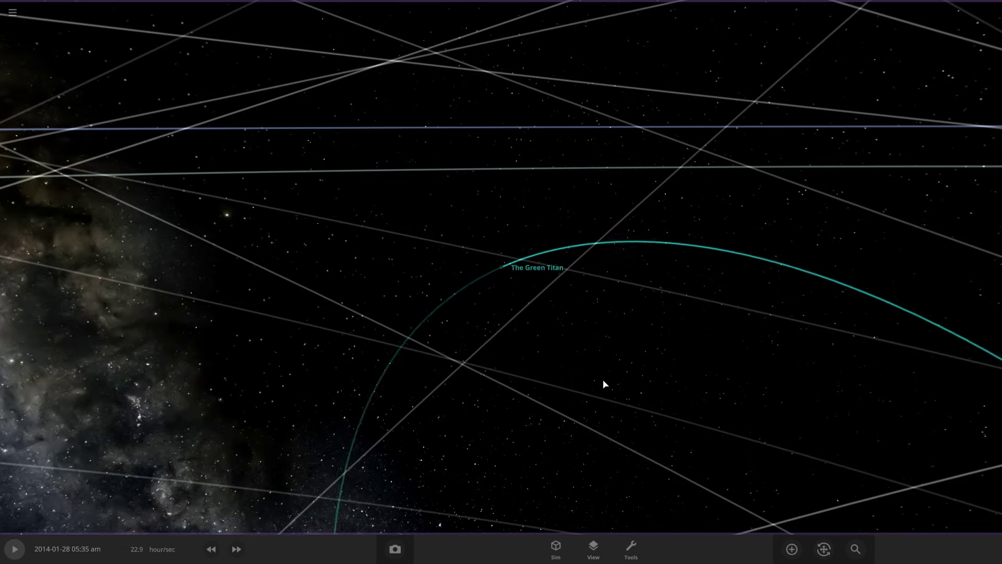
scroll(600, 376, "up", 5)
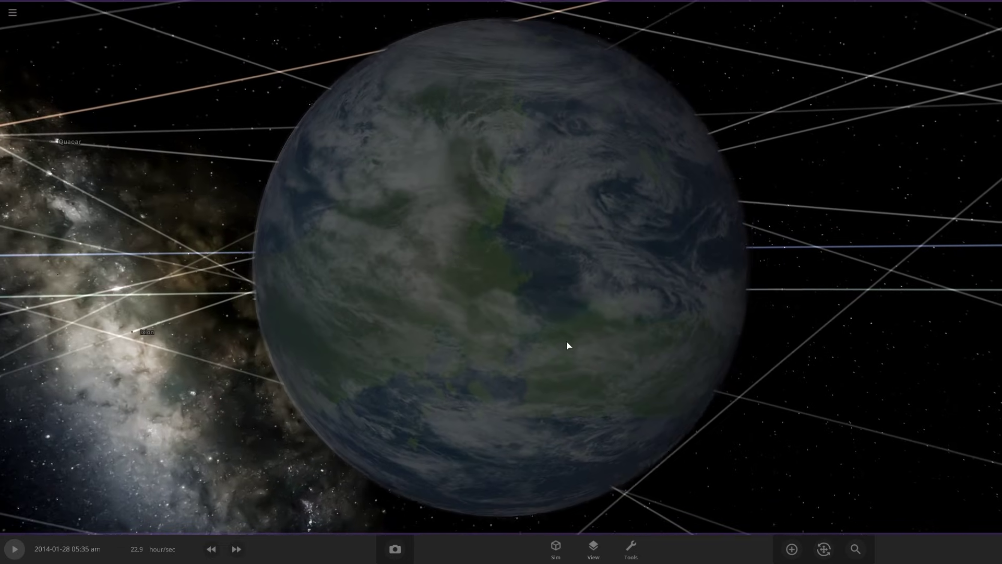
scroll(568, 346, "down", 3)
left_click_drag(559, 346, 919, 551)
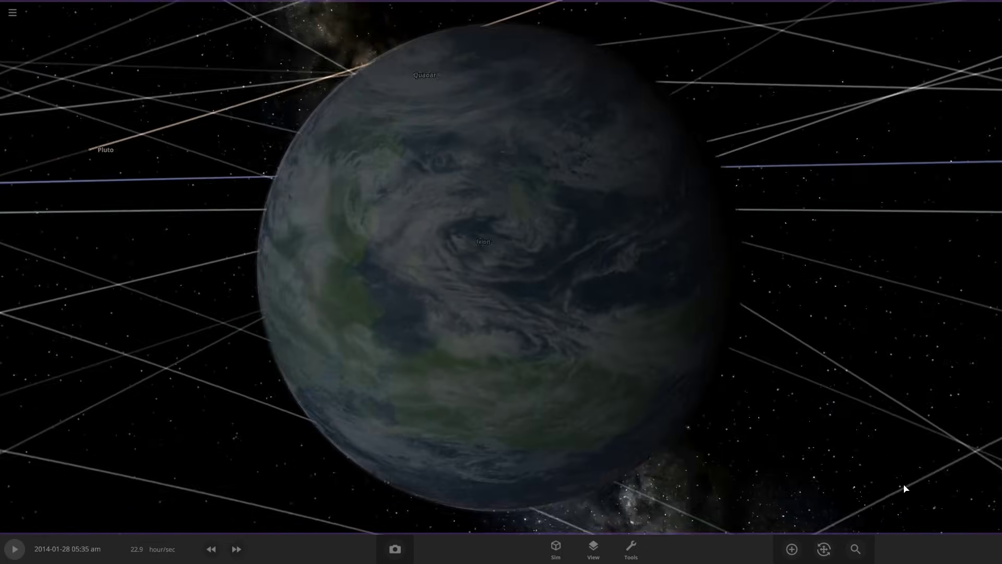
scroll(903, 479, "up", 2)
Step: Survey the wider solar system, focusing in turn on the Sun, Island Venus and Mars 2.0
scroll(866, 447, "down", 4)
scroll(825, 485, "down", 10)
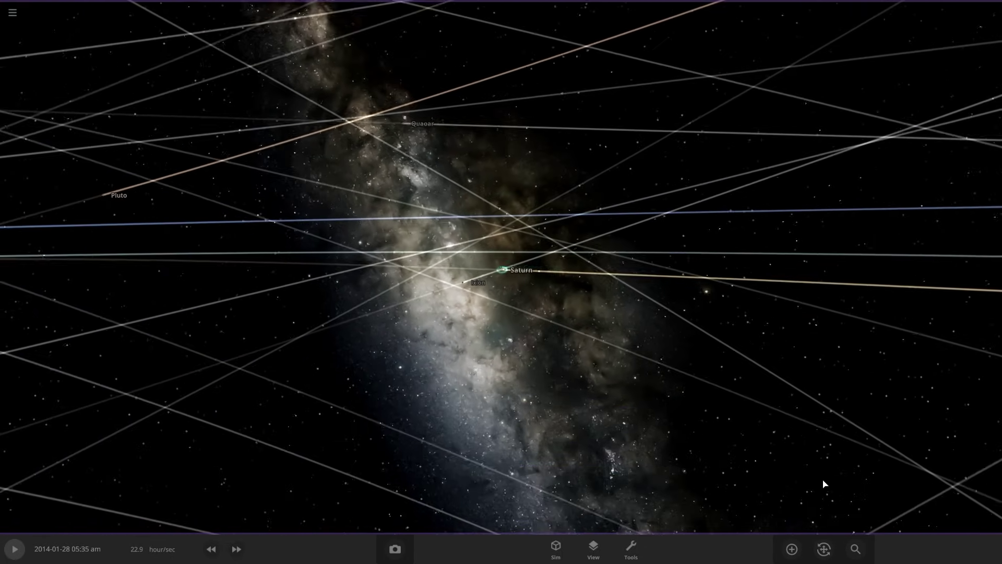
scroll(825, 486, "down", 8)
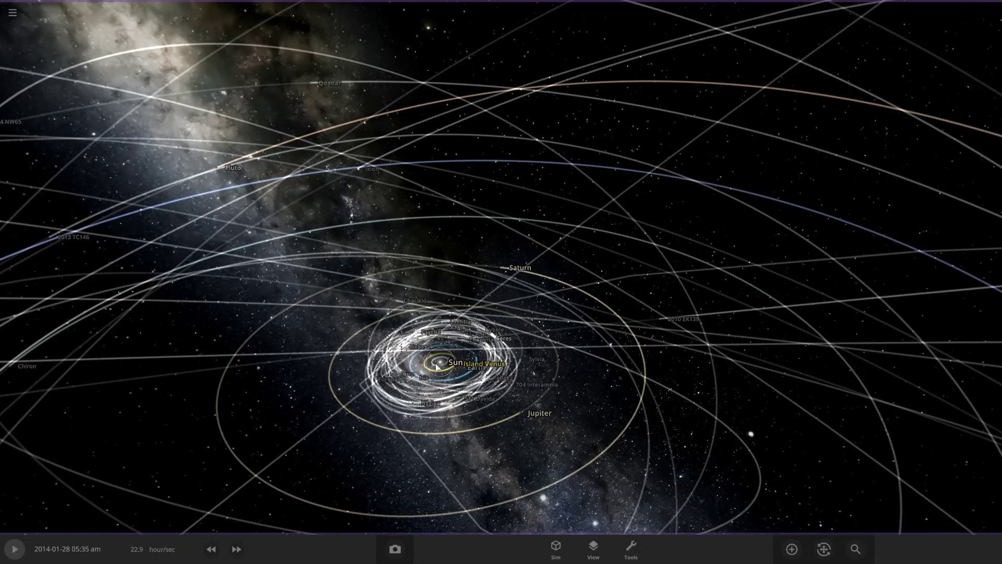
double_click(441, 364)
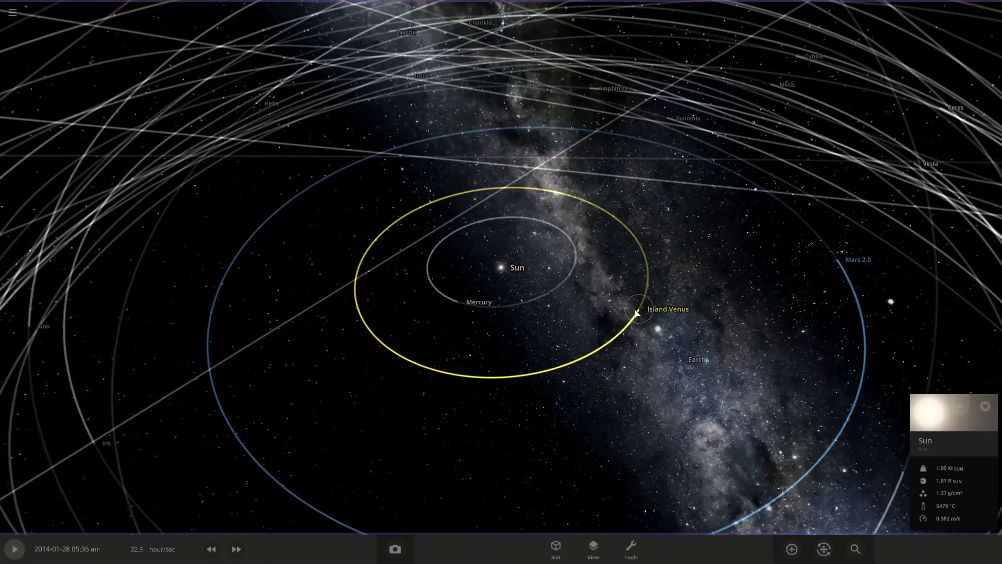
double_click(637, 312)
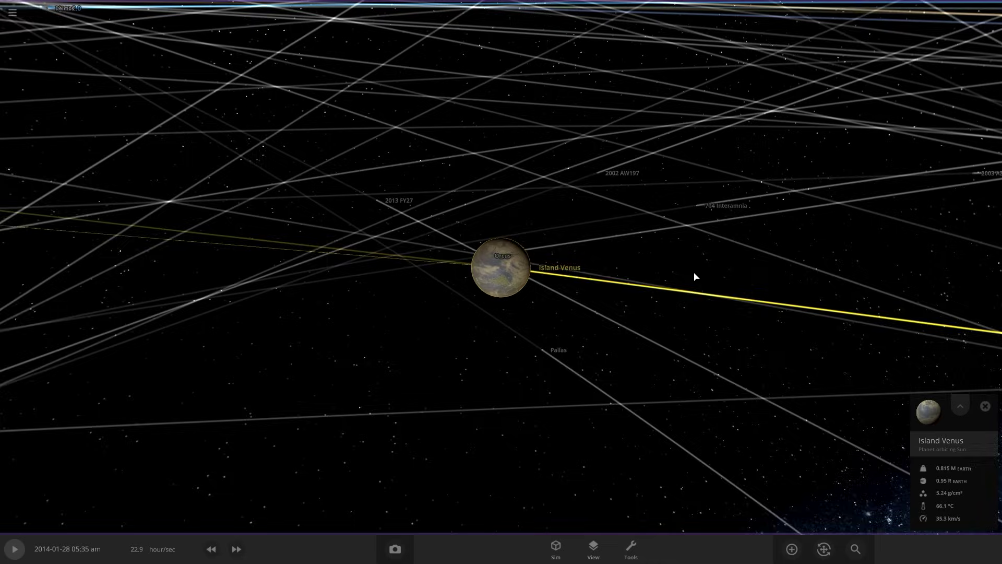
left_click_drag(695, 273, 625, 283)
scroll(628, 266, "down", 5)
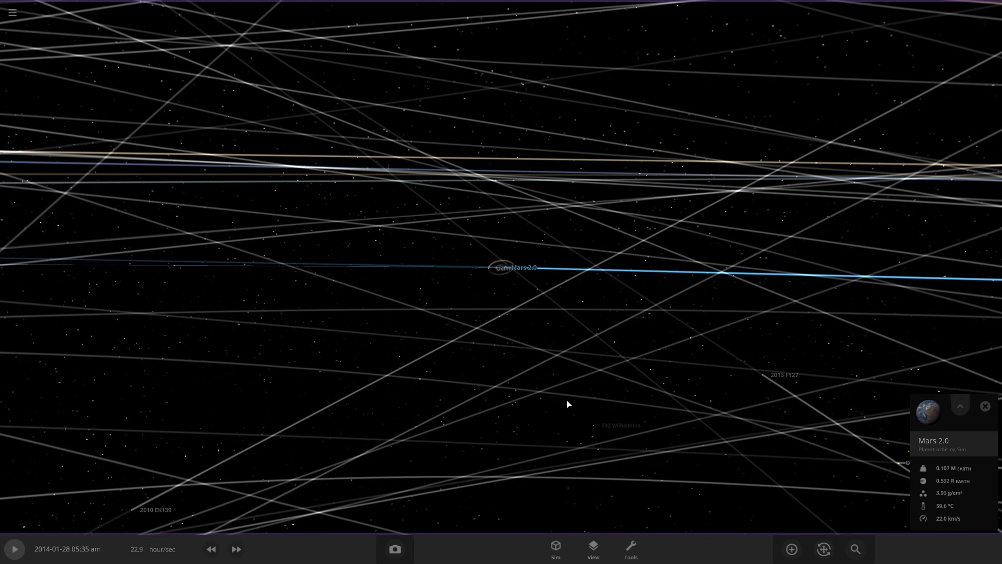
Step: Focus on Saturn and examine The Green Titan's orbit around it
scroll(568, 404, "down", 10)
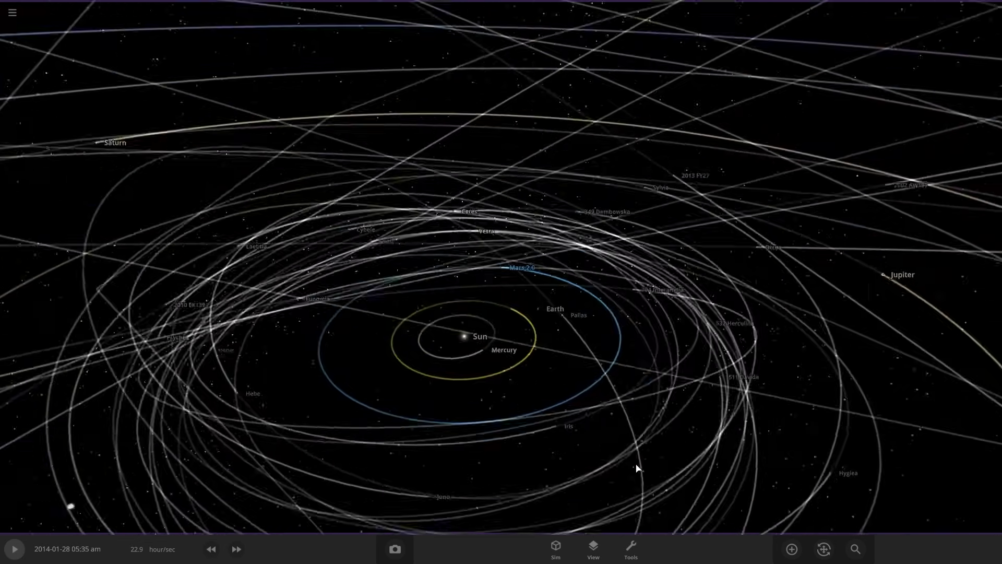
left_click_drag(636, 468, 665, 432)
scroll(665, 432, "down", 6)
double_click(385, 240)
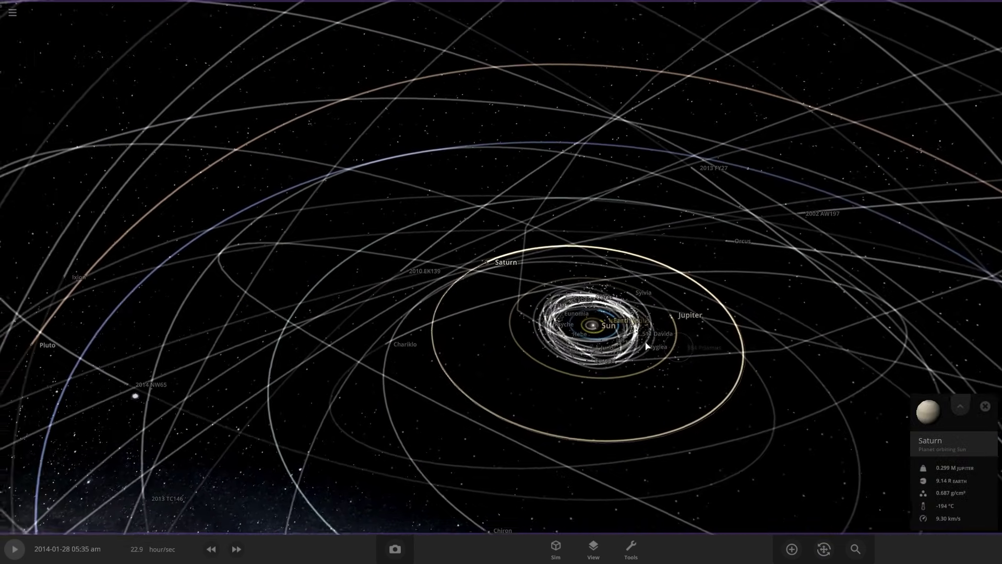
scroll(606, 342, "down", 5)
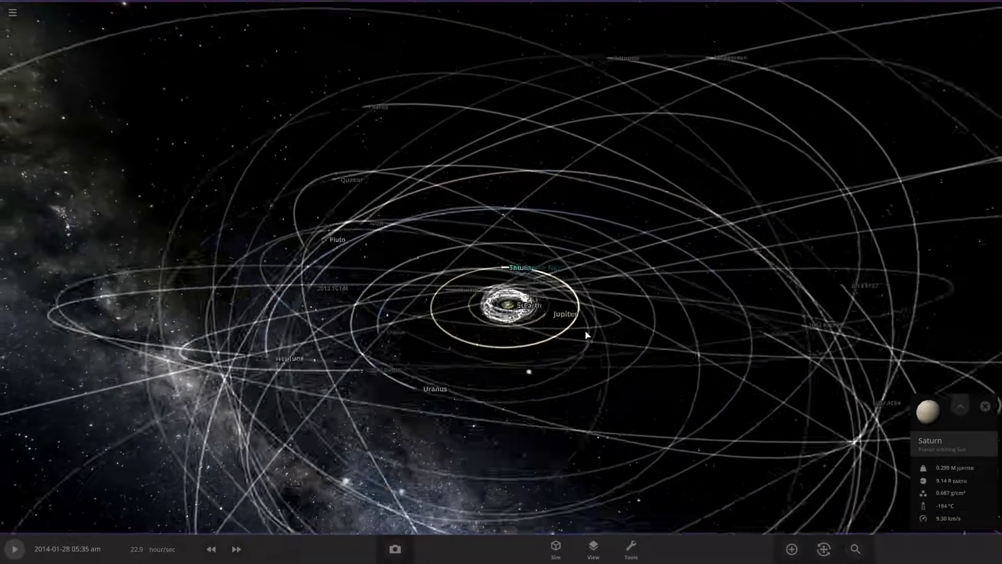
scroll(587, 335, "up", 10)
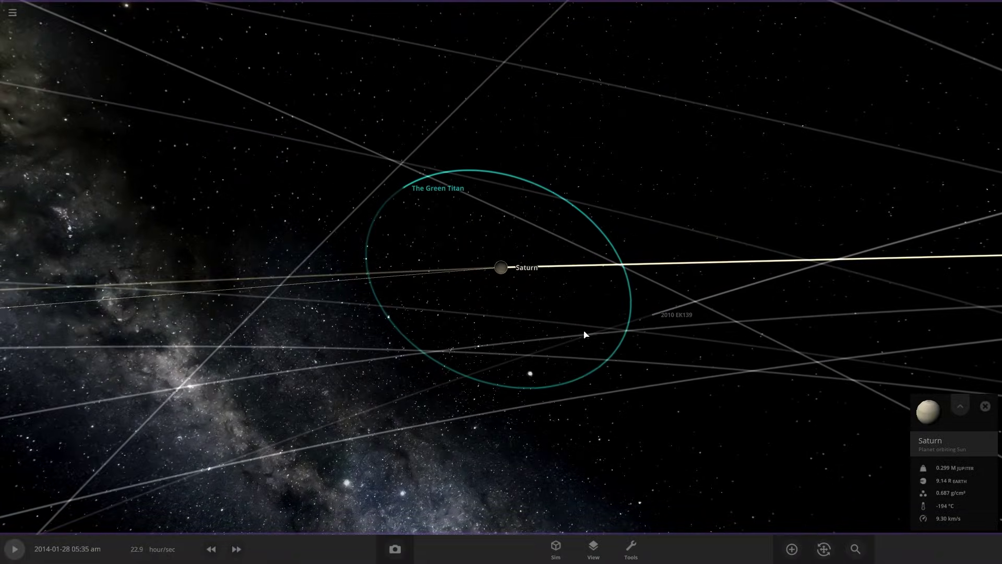